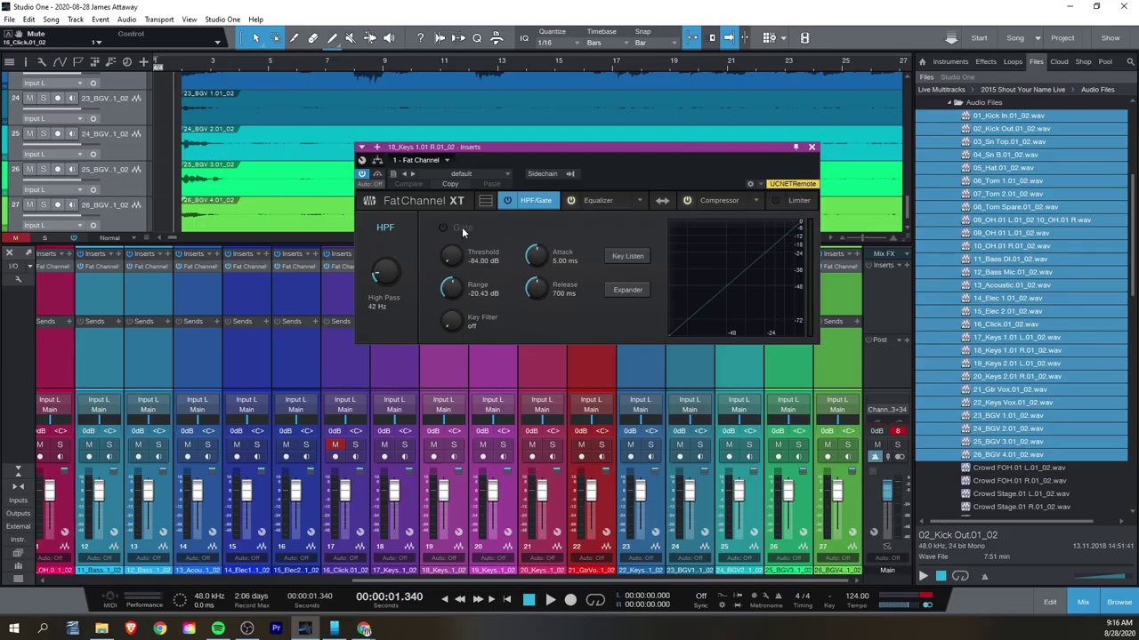
Turn on the keys Fat Channel gate, then view its Equalizer, Compressor and Limiter sections
{"action": "left_click", "coordinate": [462, 227]}
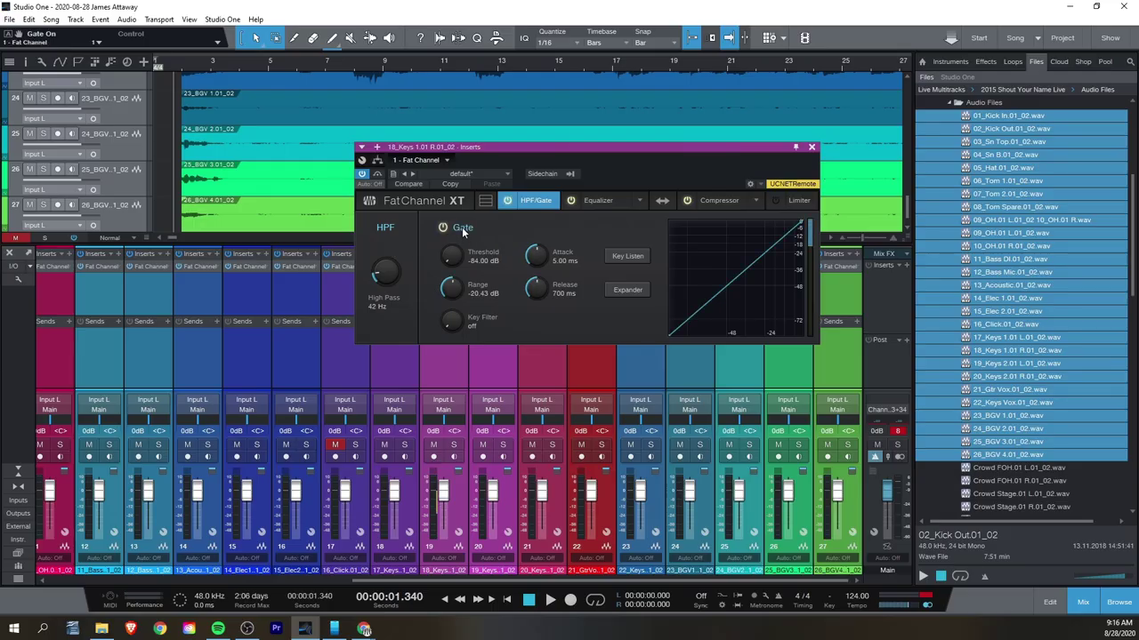
{"action": "left_click", "coordinate": [590, 202]}
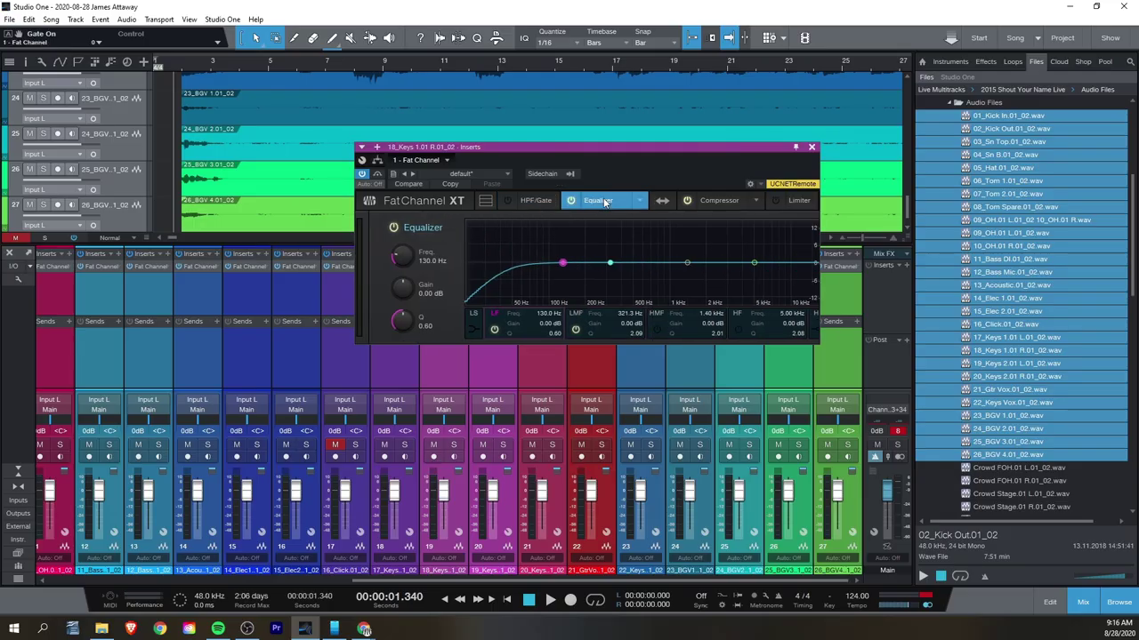
{"action": "left_click", "coordinate": [720, 201]}
{"action": "left_click", "coordinate": [798, 201]}
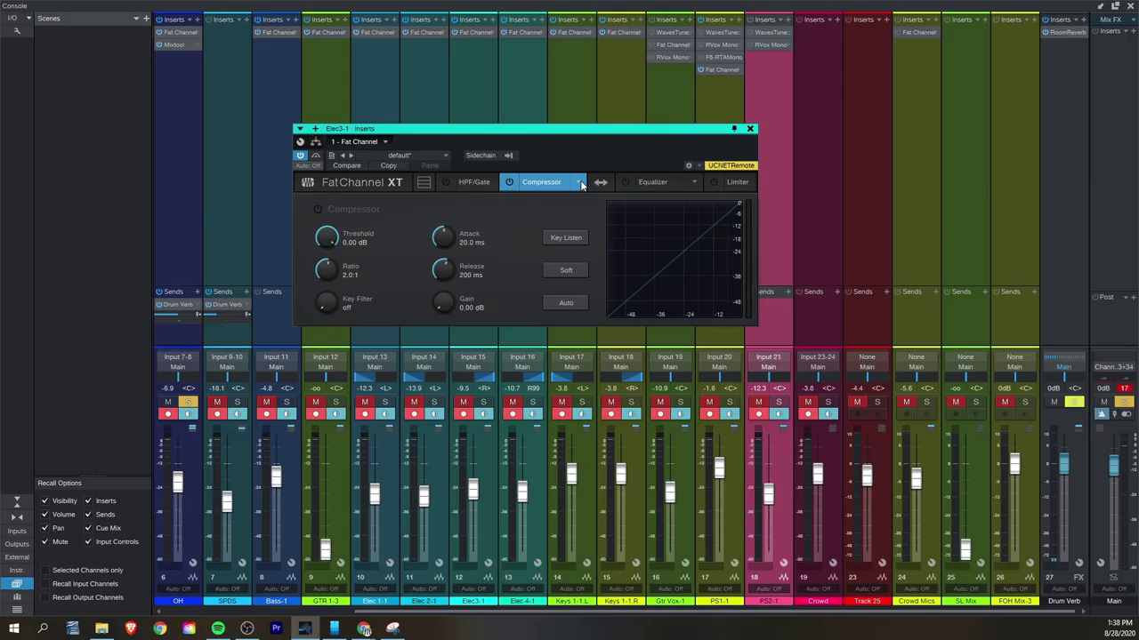
Set the compressor to TubeComp with Peak Reduction 39, then switch to FETComp and enable it
{"action": "left_click", "coordinate": [553, 215]}
{"action": "left_click", "coordinate": [544, 225]}
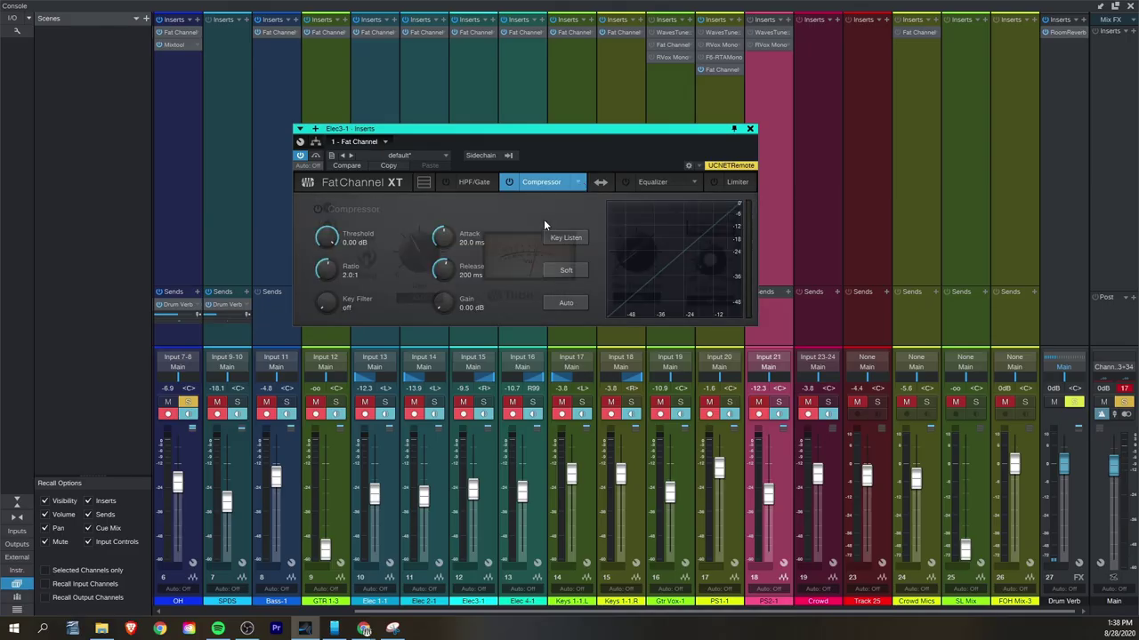
{"action": "left_click_drag", "start_coordinate": [626, 256], "coordinate": [627, 204]}
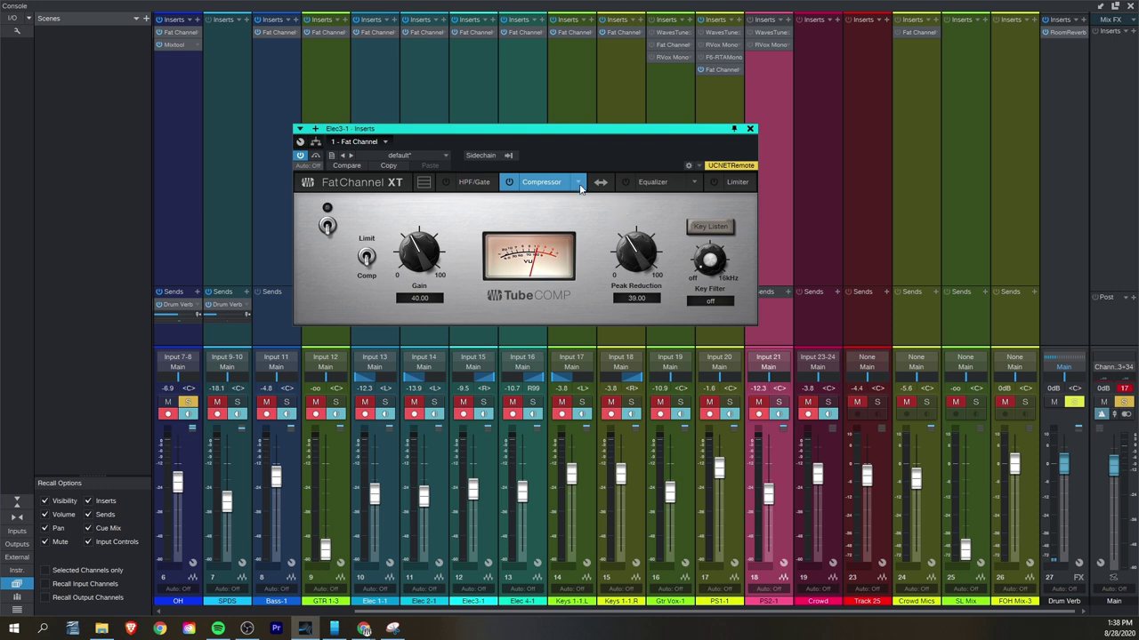
{"action": "left_click", "coordinate": [577, 183]}
{"action": "left_click", "coordinate": [630, 224]}
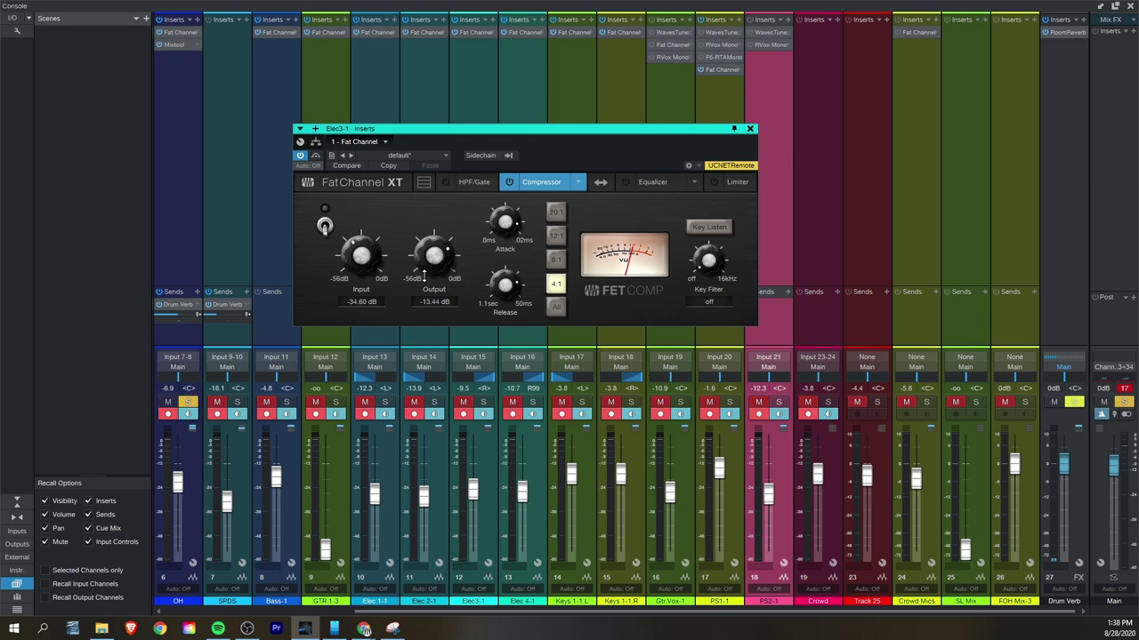
{"action": "left_click", "coordinate": [324, 226]}
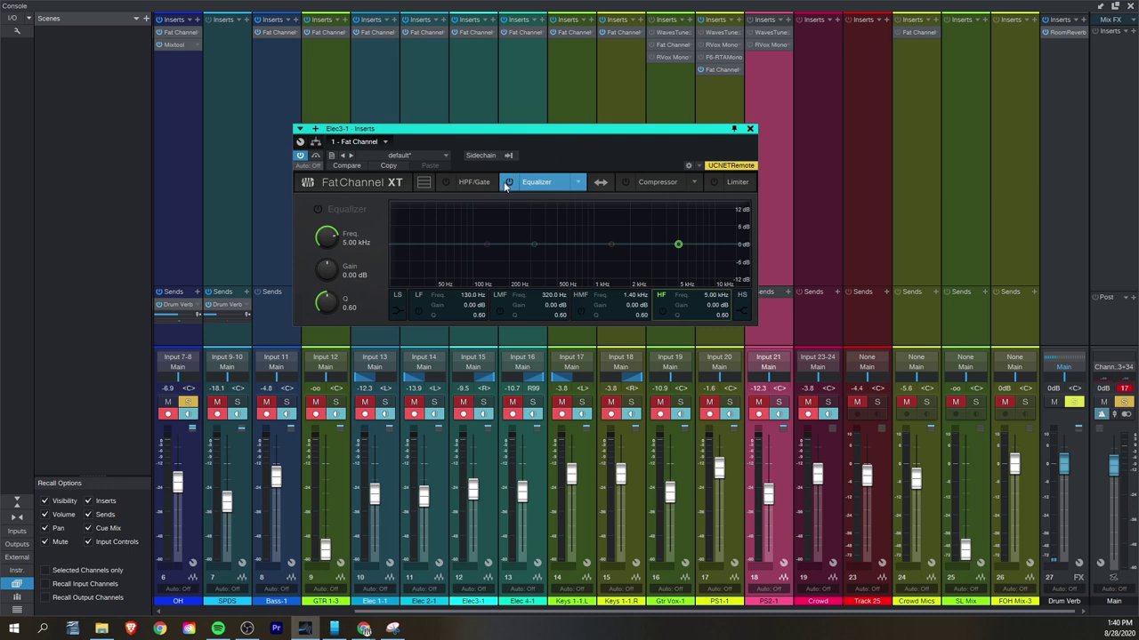
Enable the Fat Channel EQ, select the LF, HMF and HF bands, and raise the HF Q
{"action": "left_click", "coordinate": [507, 183]}
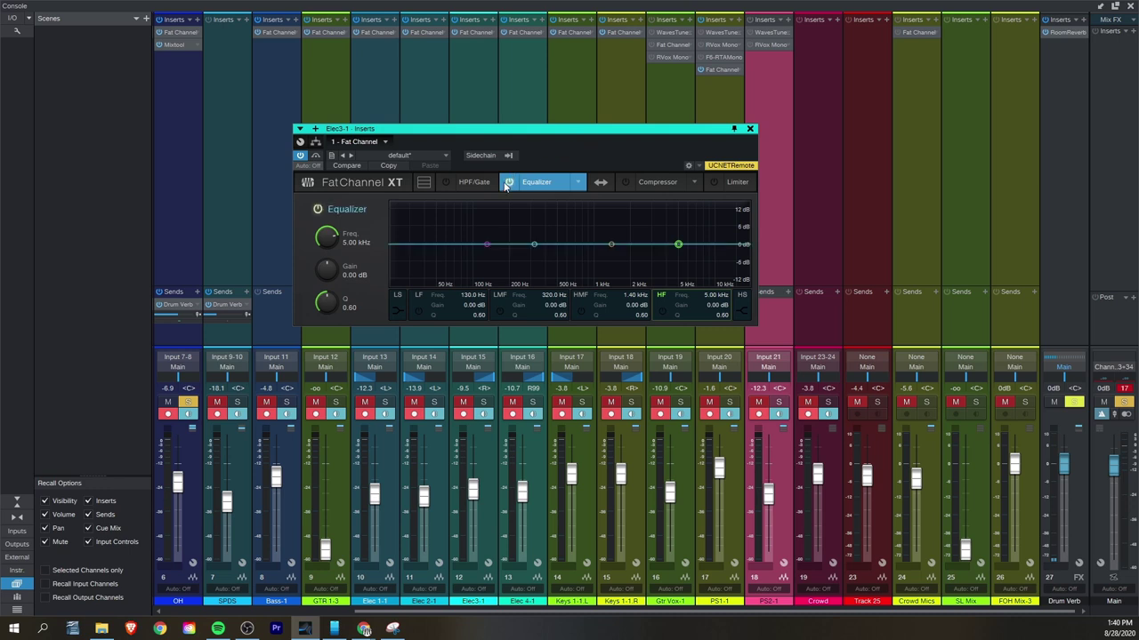
{"action": "left_click", "coordinate": [476, 312]}
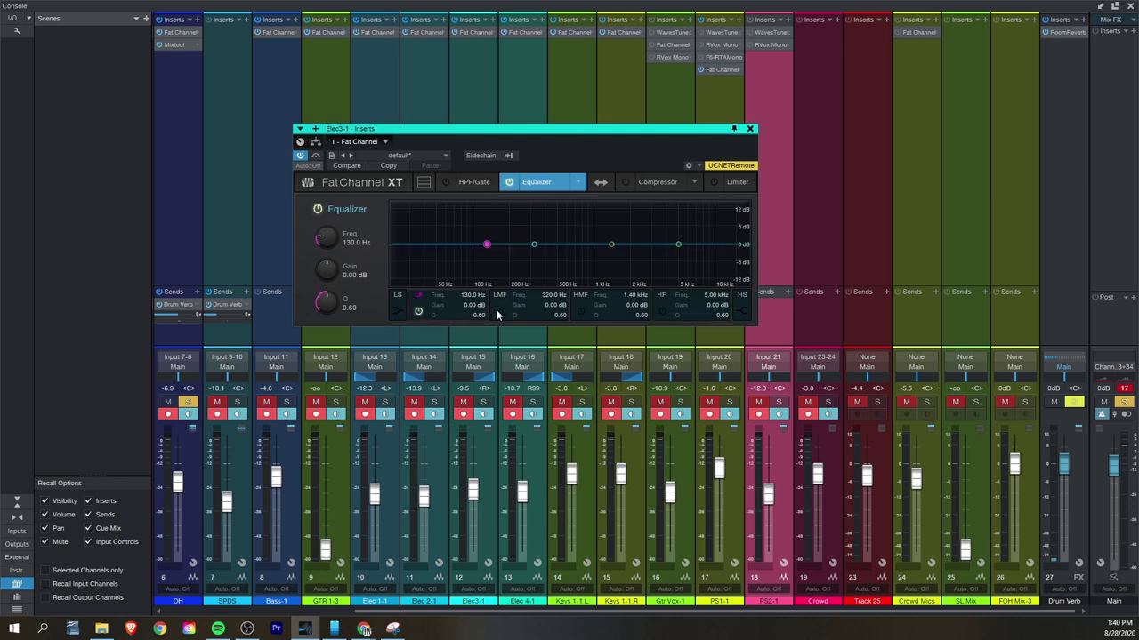
{"action": "left_click", "coordinate": [579, 313]}
{"action": "left_click", "coordinate": [663, 313]}
{"action": "left_click", "coordinate": [640, 308]}
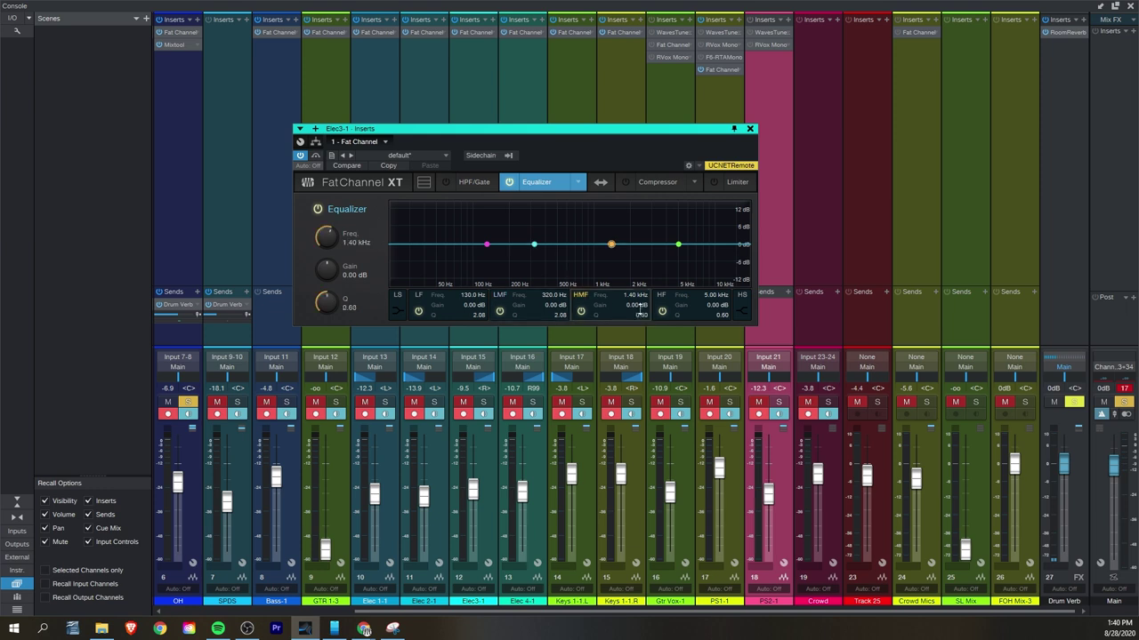
{"action": "left_click_drag", "start_coordinate": [724, 283], "coordinate": [721, 264]}
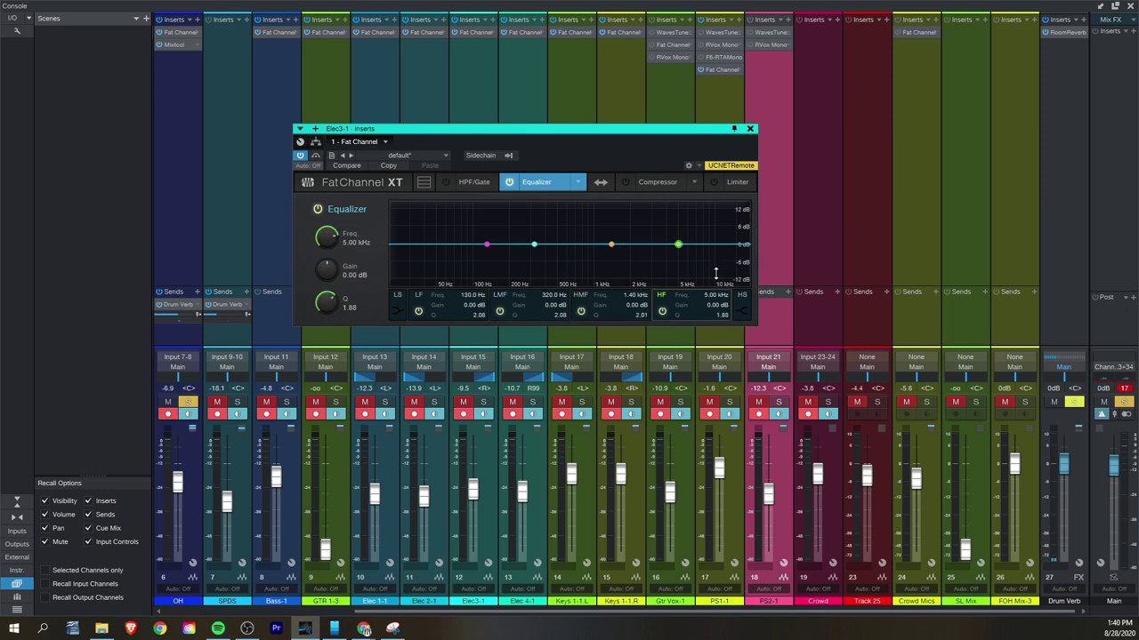
Enable the compressor and store the current settings as the default preset
{"action": "left_click", "coordinate": [625, 181]}
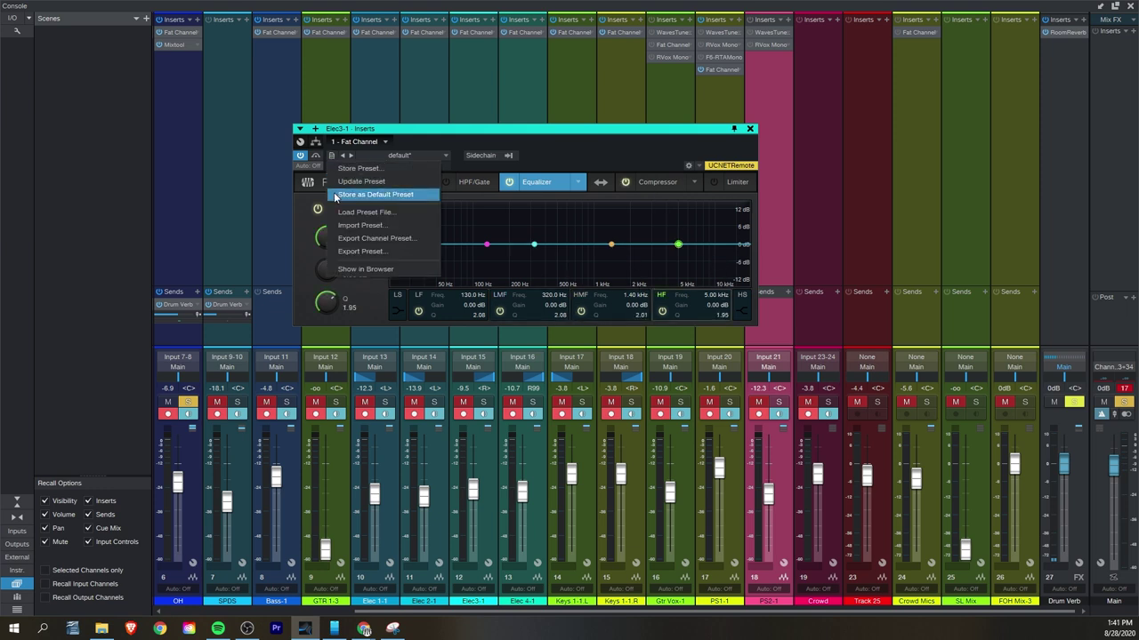
{"action": "left_click", "coordinate": [373, 194]}
{"action": "left_click", "coordinate": [607, 310]}
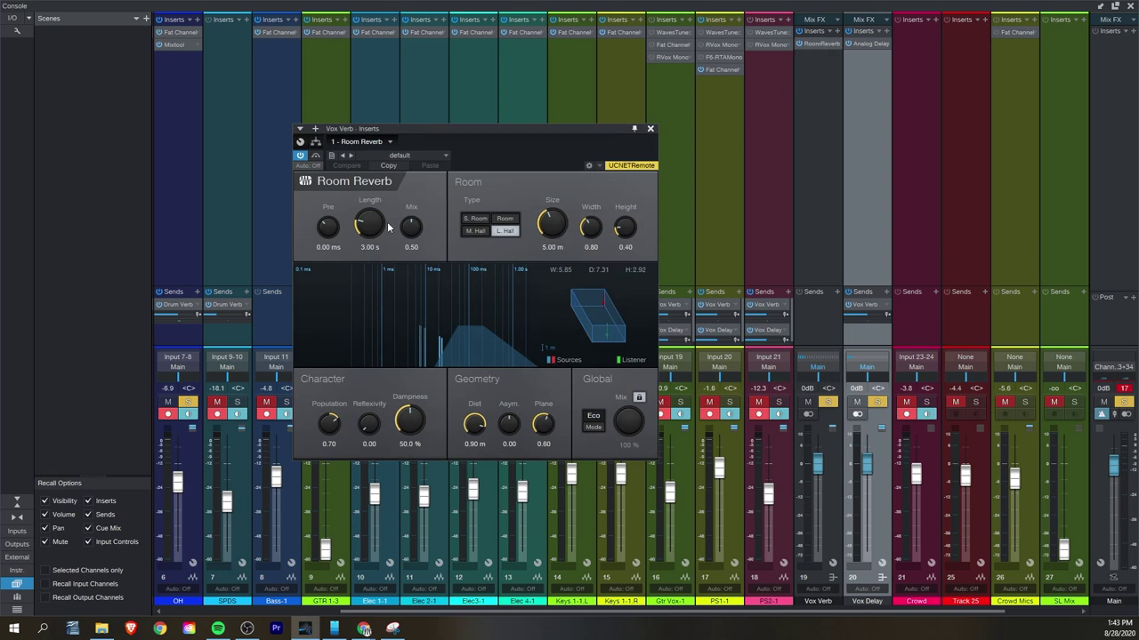
Raise the Vox Verb Room Reverb Length knob to extend the decay time
{"action": "left_click_drag", "start_coordinate": [371, 228], "coordinate": [380, 153]}
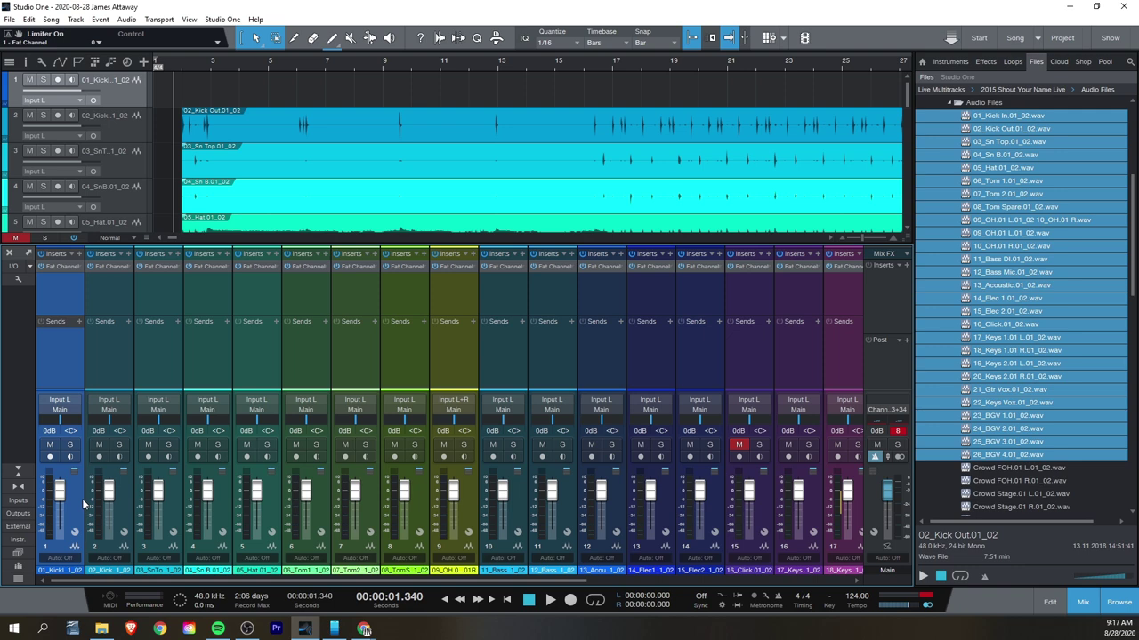
Select drum channels 1–9 and add an FX channel fed by their sends
{"action": "left_click", "coordinate": [470, 504], "text": "shift"}
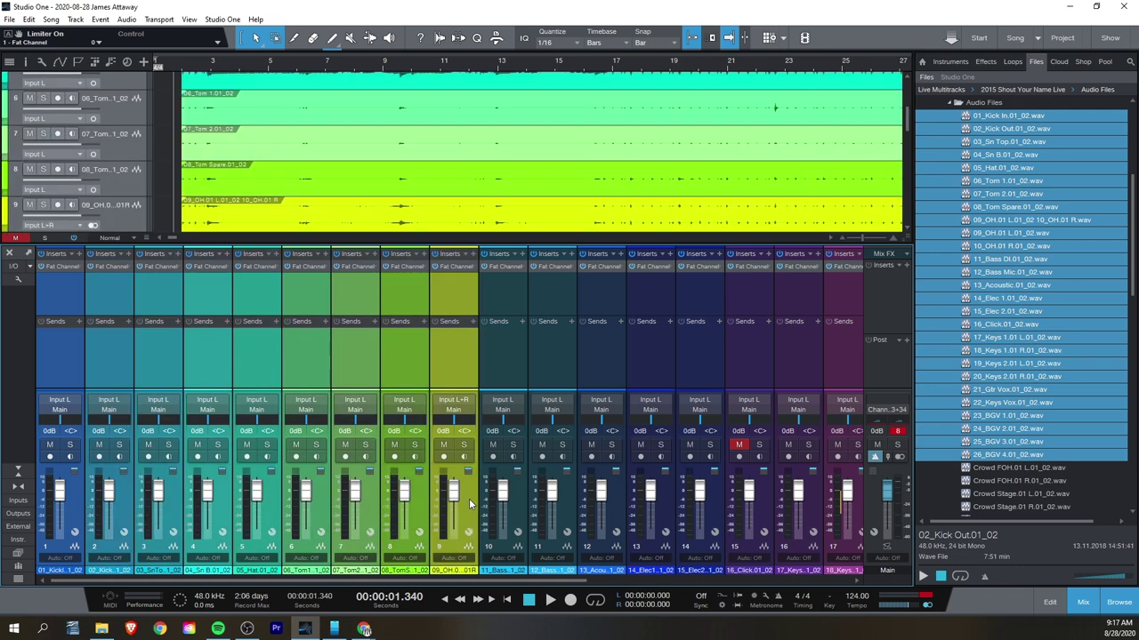
{"action": "left_click", "coordinate": [78, 324]}
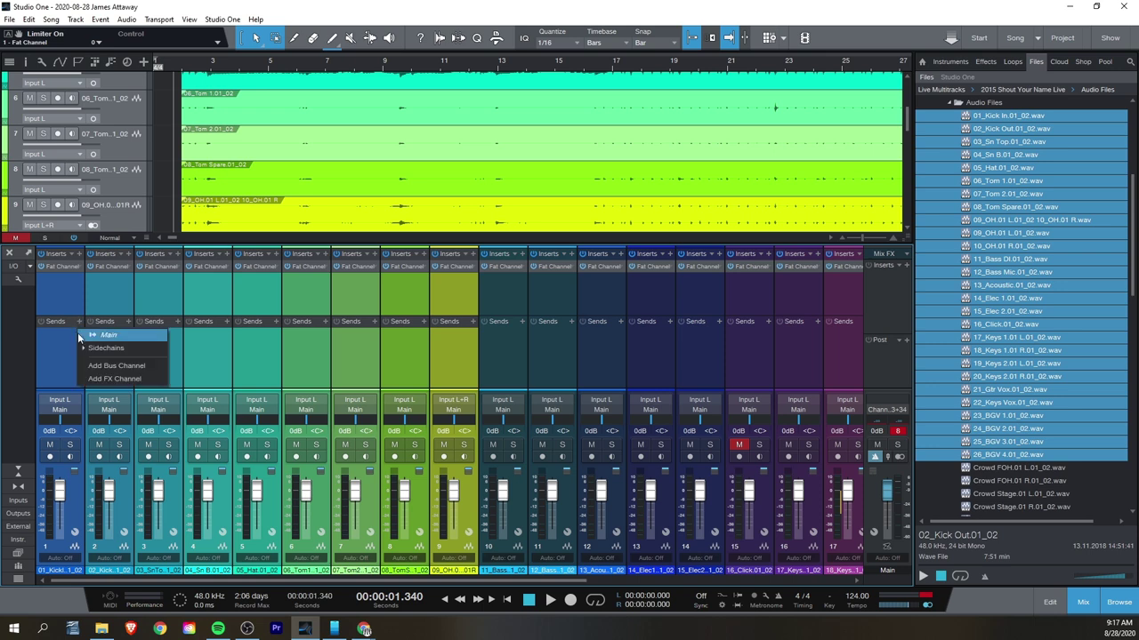
{"action": "left_click", "coordinate": [85, 382]}
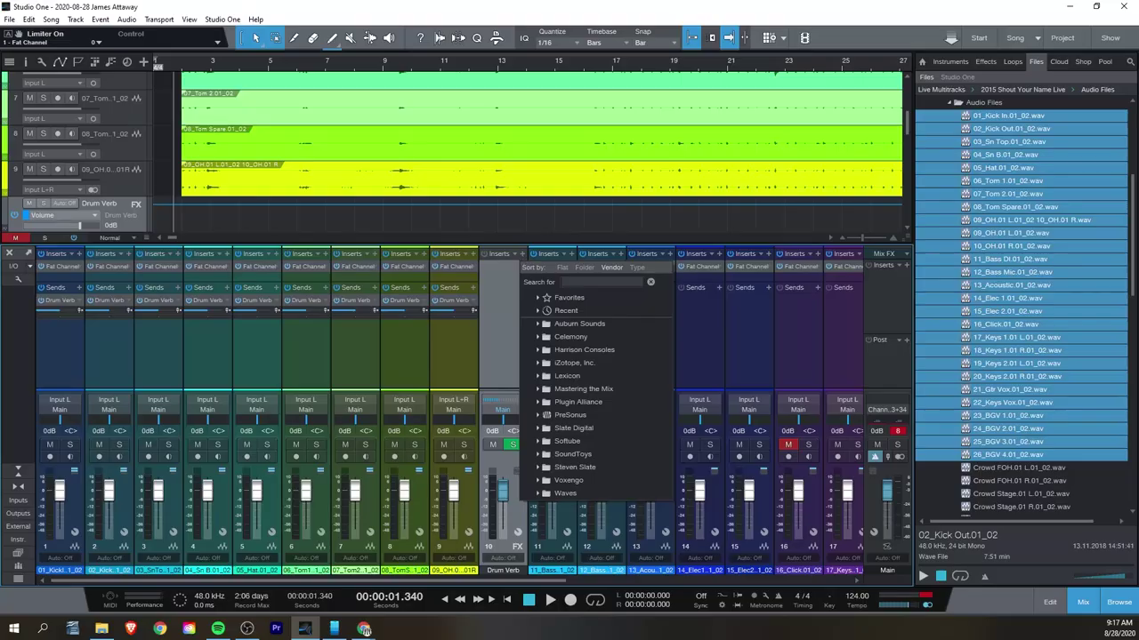
{"action": "left_click", "coordinate": [548, 302]}
Load the chosen effect plug-in into the new FX channel's inserts
{"action": "left_click", "coordinate": [544, 311]}
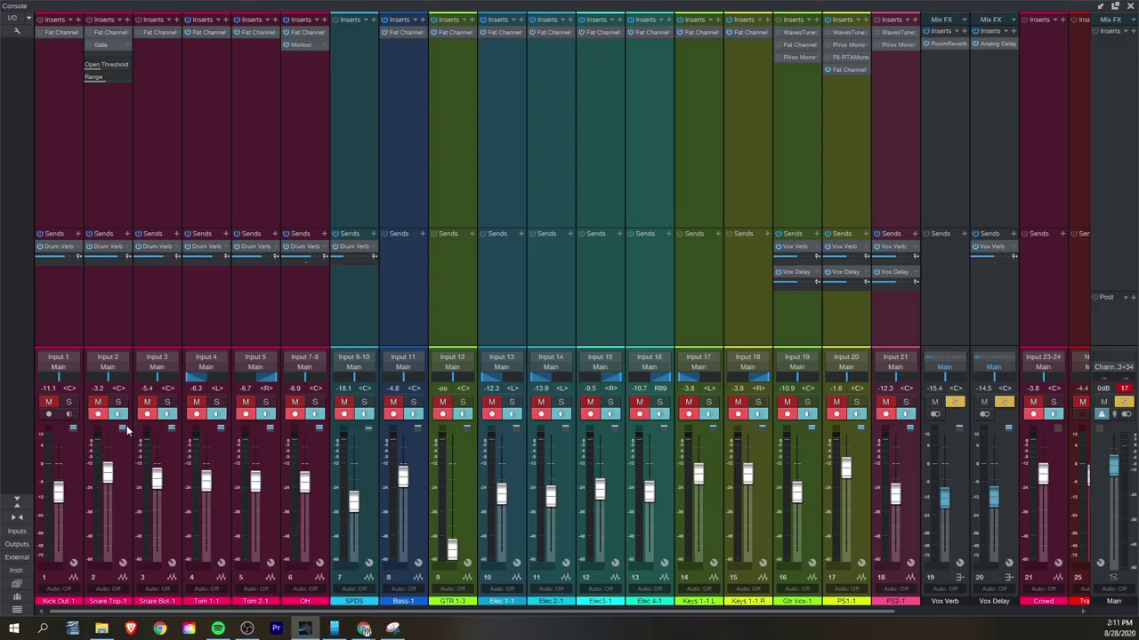
Check Kick Out-1's output destinations without changing its routing
{"action": "left_click", "coordinate": [73, 366]}
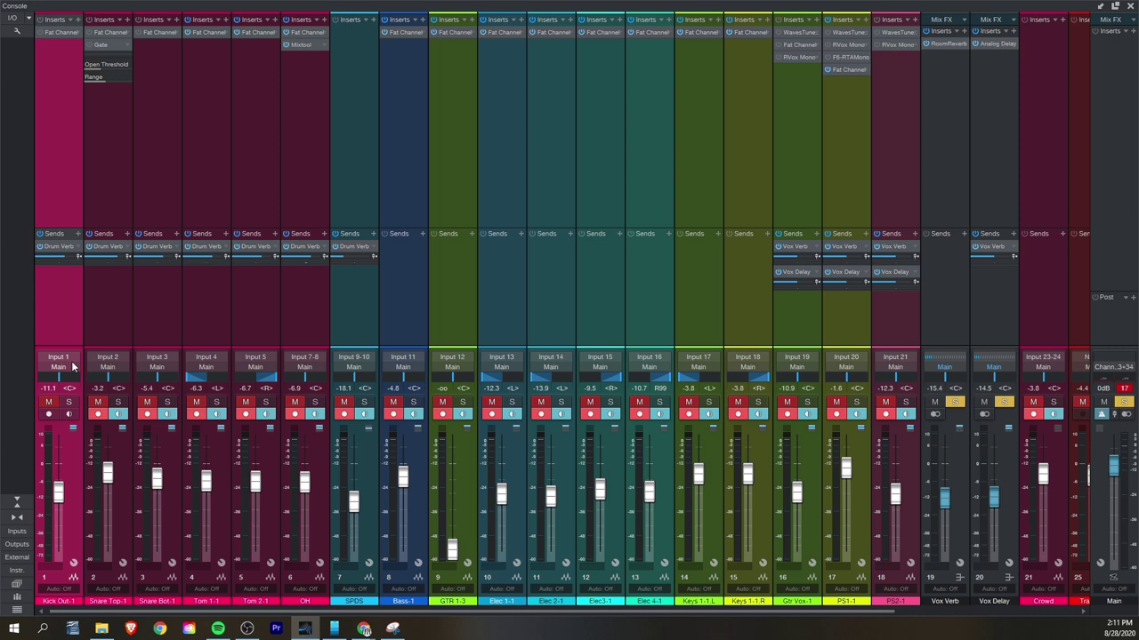
{"action": "left_click", "coordinate": [64, 372]}
{"action": "scroll", "coordinate": [85, 331], "scroll_direction": "down", "scroll_amount": 3}
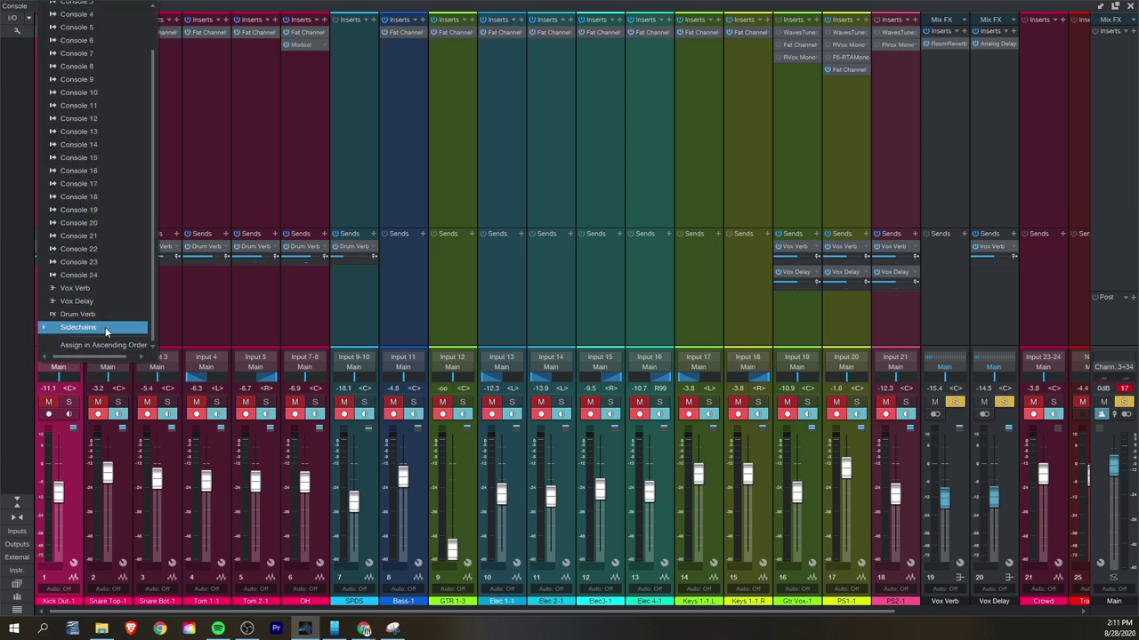
{"action": "left_click", "coordinate": [209, 326]}
Add a bus channel, place it after SPDS, and name it Drum Bus
{"action": "left_click", "coordinate": [29, 18]}
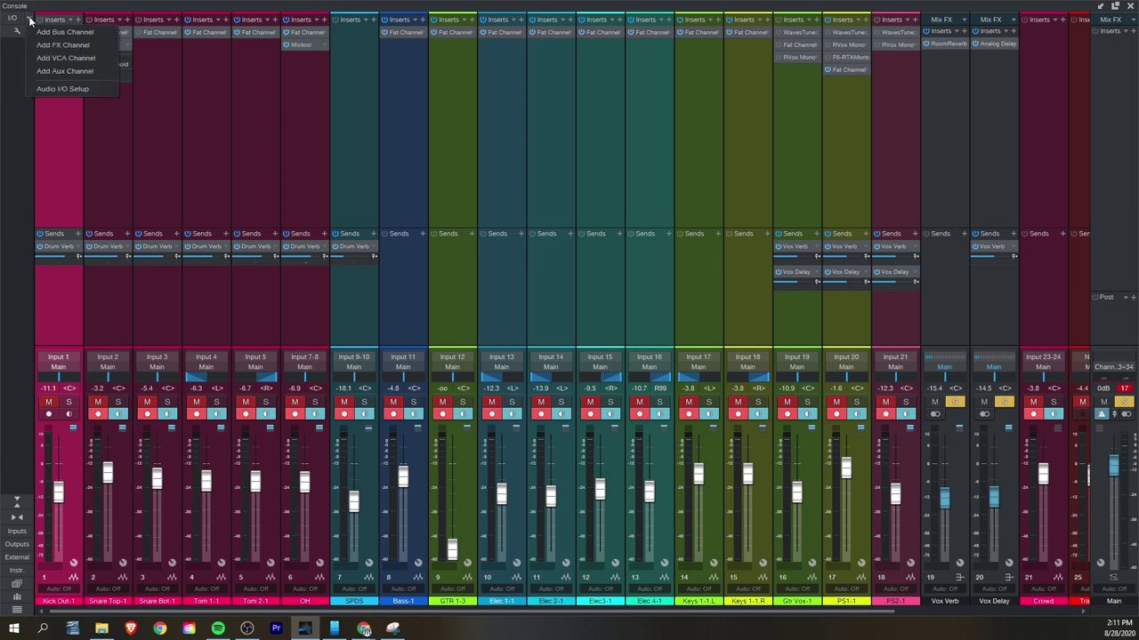
{"action": "left_click", "coordinate": [48, 36]}
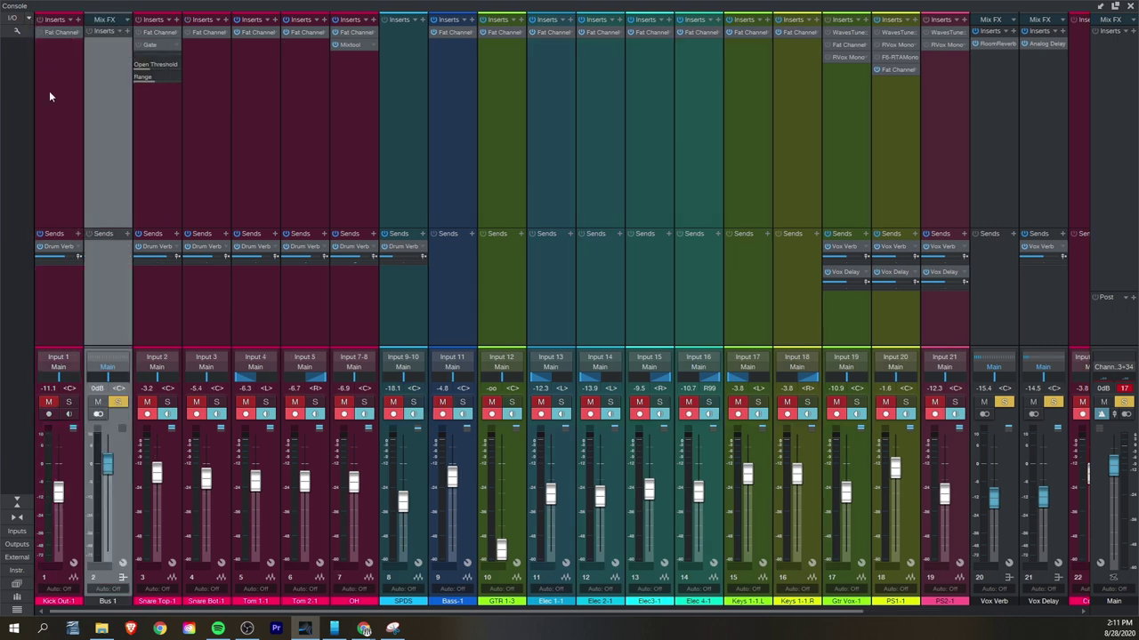
{"action": "left_click_drag", "start_coordinate": [123, 526], "coordinate": [420, 560]}
{"action": "type", "text": "Drum Bus"}
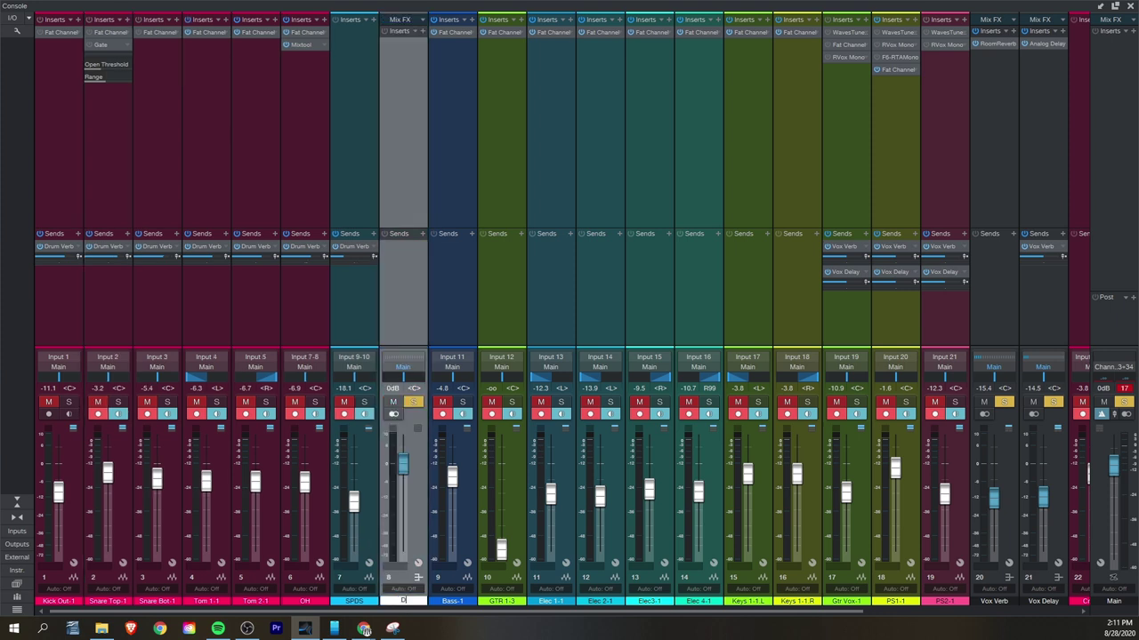
{"action": "key", "text": "Return"}
Route the outputs of channels 1–7 to Drum Bus
{"action": "left_click", "coordinate": [75, 473]}
{"action": "left_click", "coordinate": [370, 472], "text": "shift"}
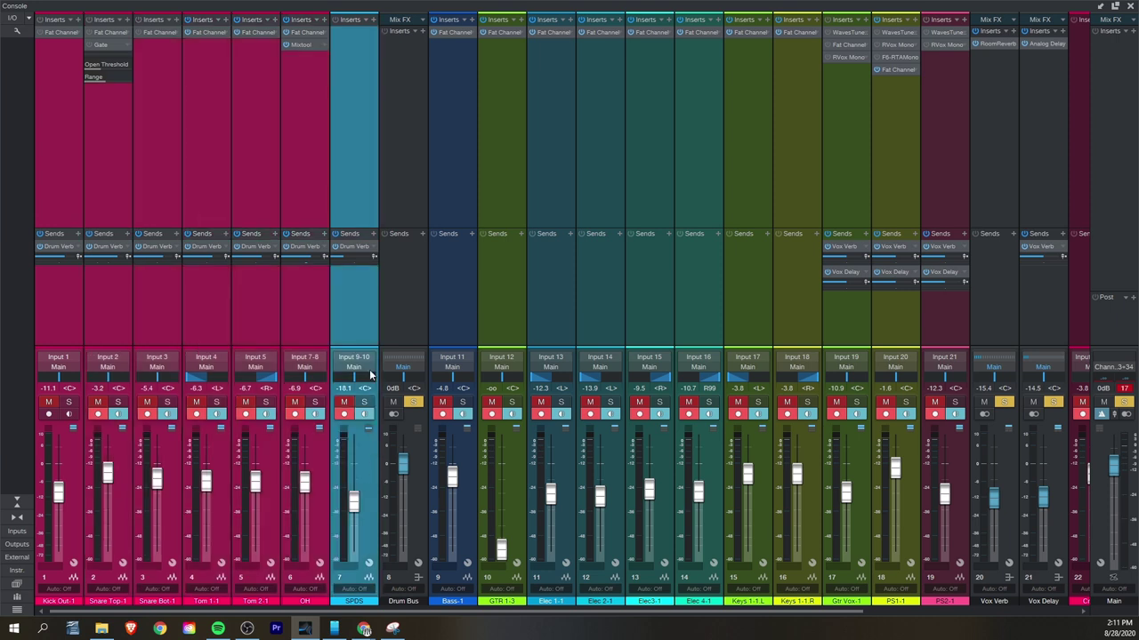
{"action": "left_click", "coordinate": [354, 367]}
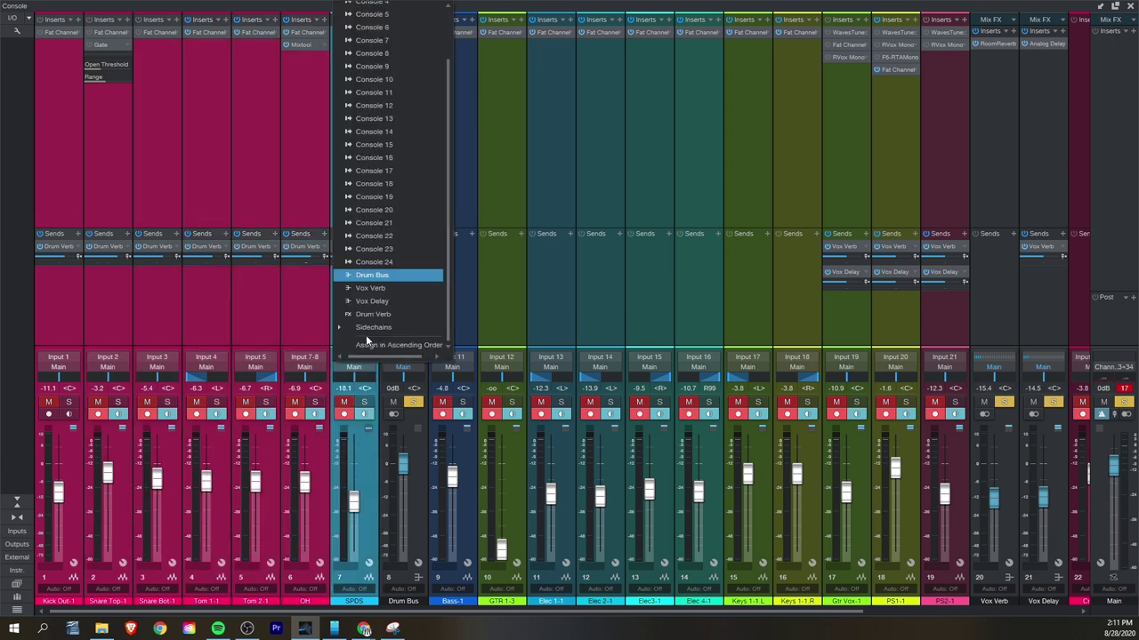
{"action": "left_click", "coordinate": [374, 274]}
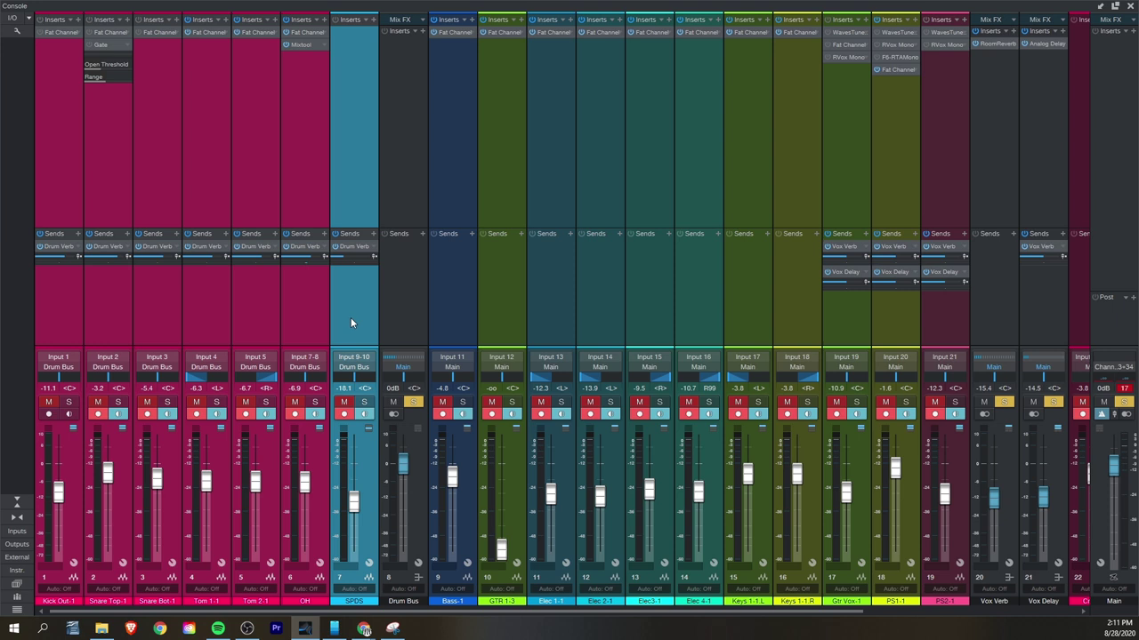
Add a bus fed by sends from drum channels 1–7 and name it Drum Parallel
{"action": "left_click", "coordinate": [350, 317]}
{"action": "left_click", "coordinate": [59, 311], "text": "shift"}
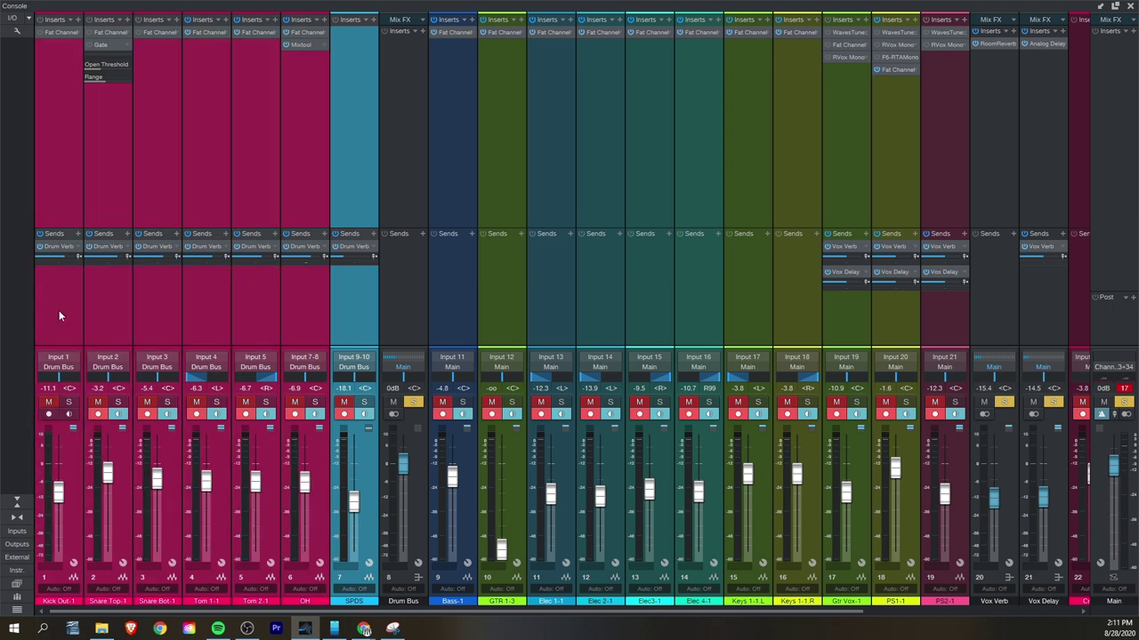
{"action": "left_click", "coordinate": [82, 235]}
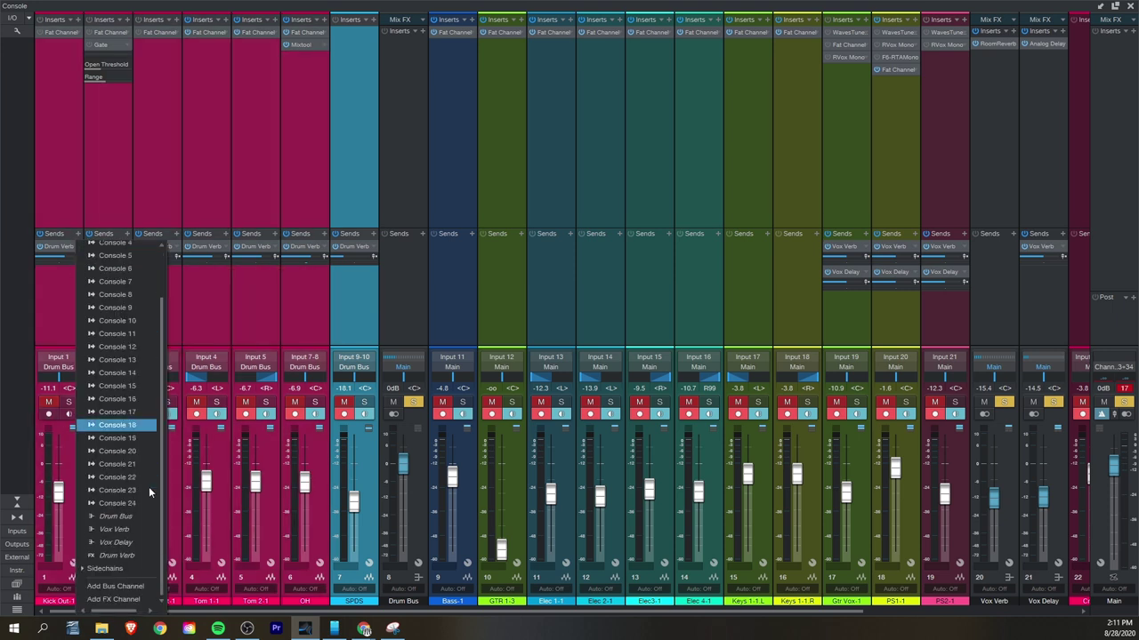
{"action": "left_click", "coordinate": [129, 586]}
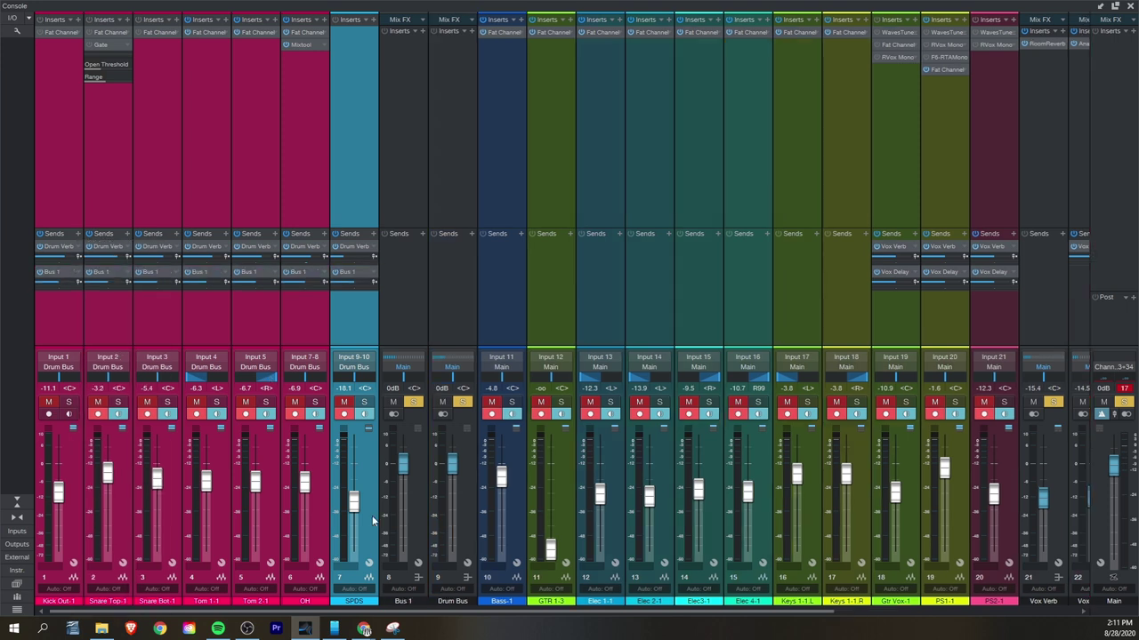
{"action": "double_click", "coordinate": [403, 602]}
{"action": "type", "text": "Drum Parallel"}
{"action": "key", "text": "Return"}
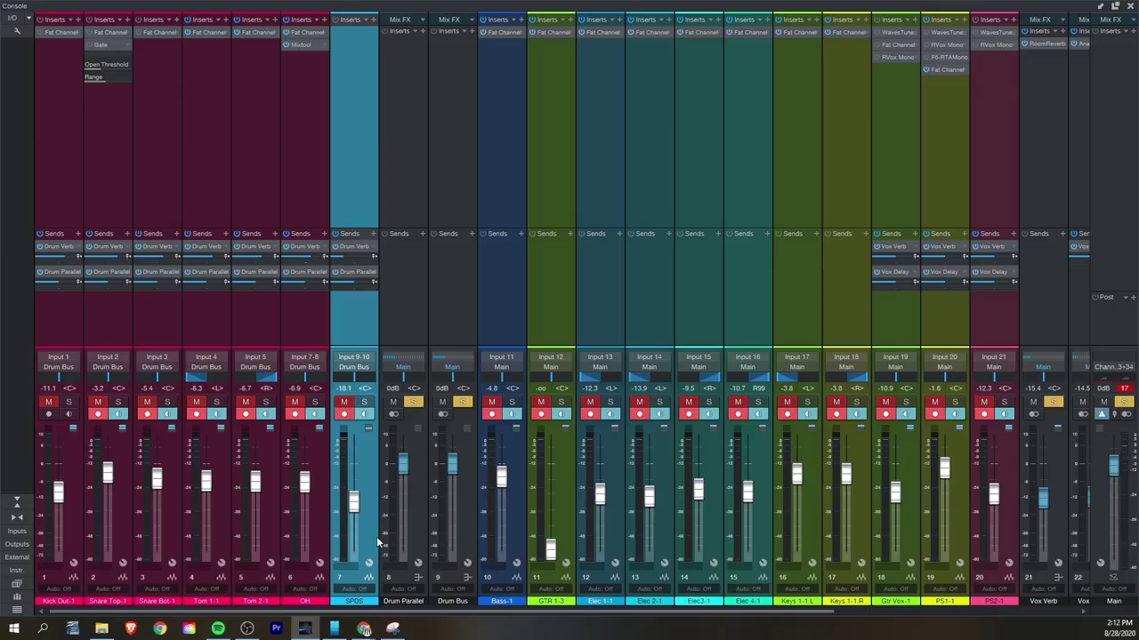
Add a VCA channel, assign drum channels 1–6 to Drum VCA, and lower it to -8.8 dB
{"action": "left_click", "coordinate": [30, 18]}
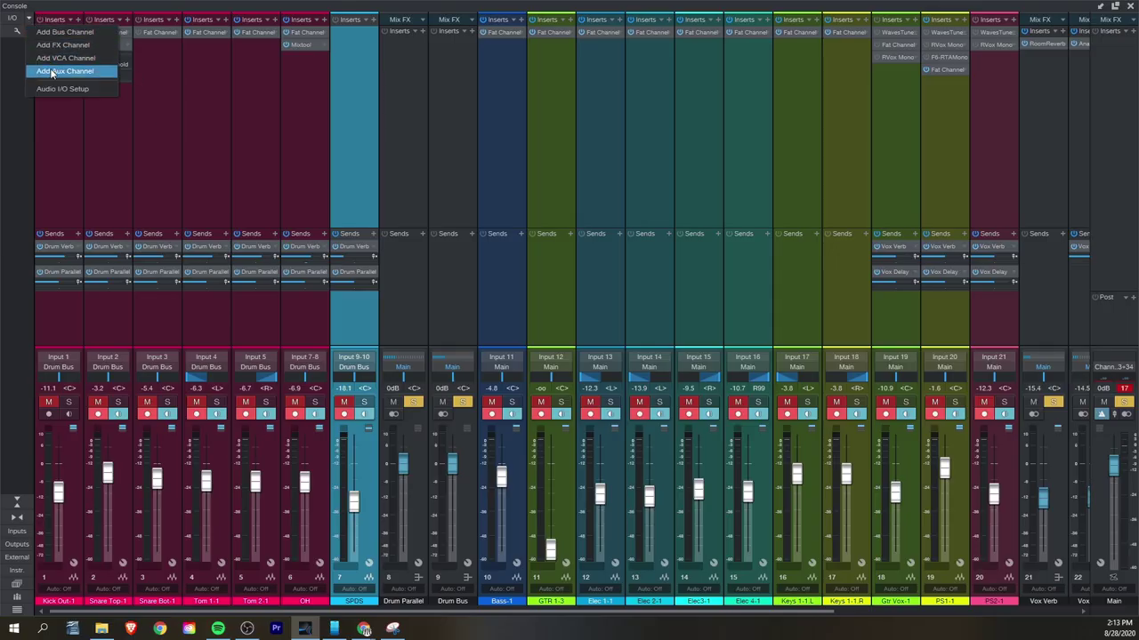
{"action": "left_click", "coordinate": [54, 59]}
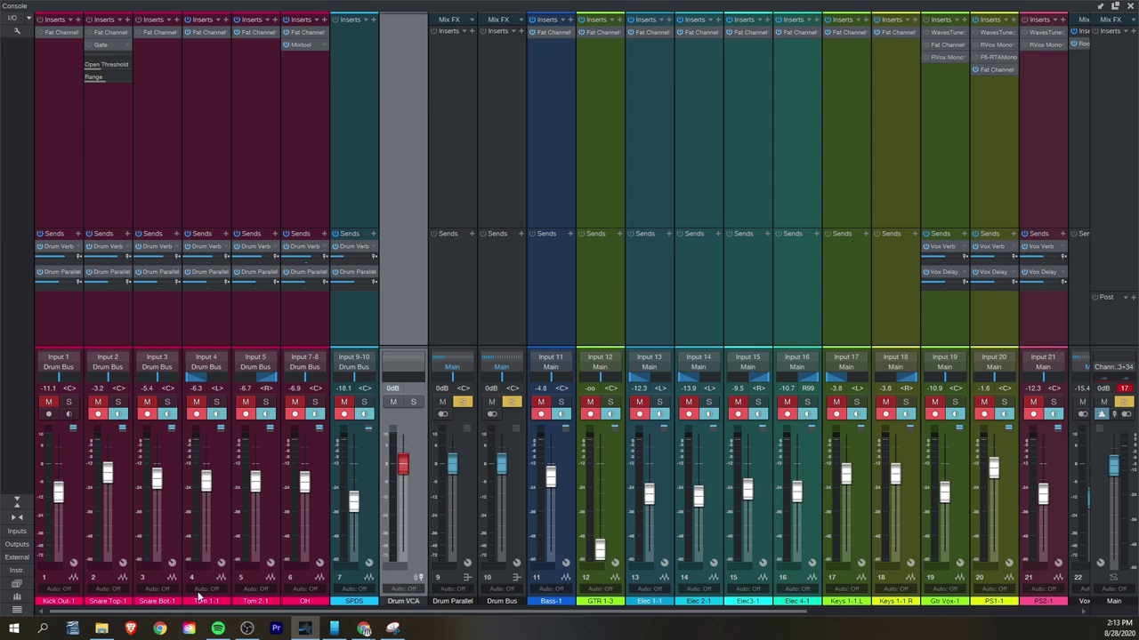
{"action": "left_click", "coordinate": [80, 530]}
{"action": "left_click", "coordinate": [319, 532], "text": "shift"}
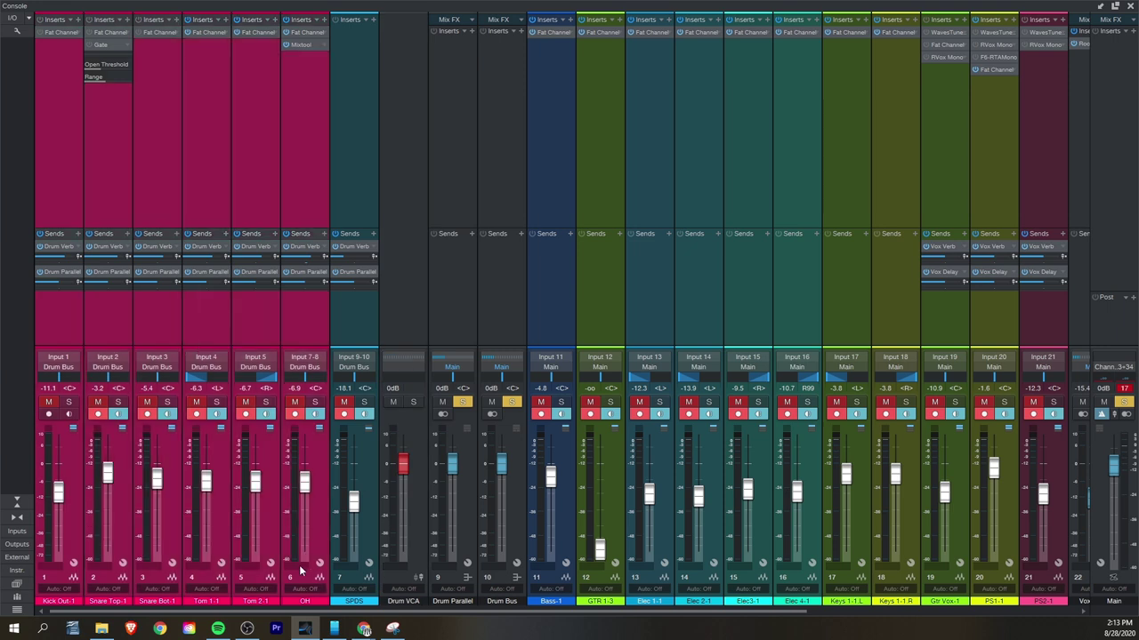
{"action": "left_click", "coordinate": [316, 591]}
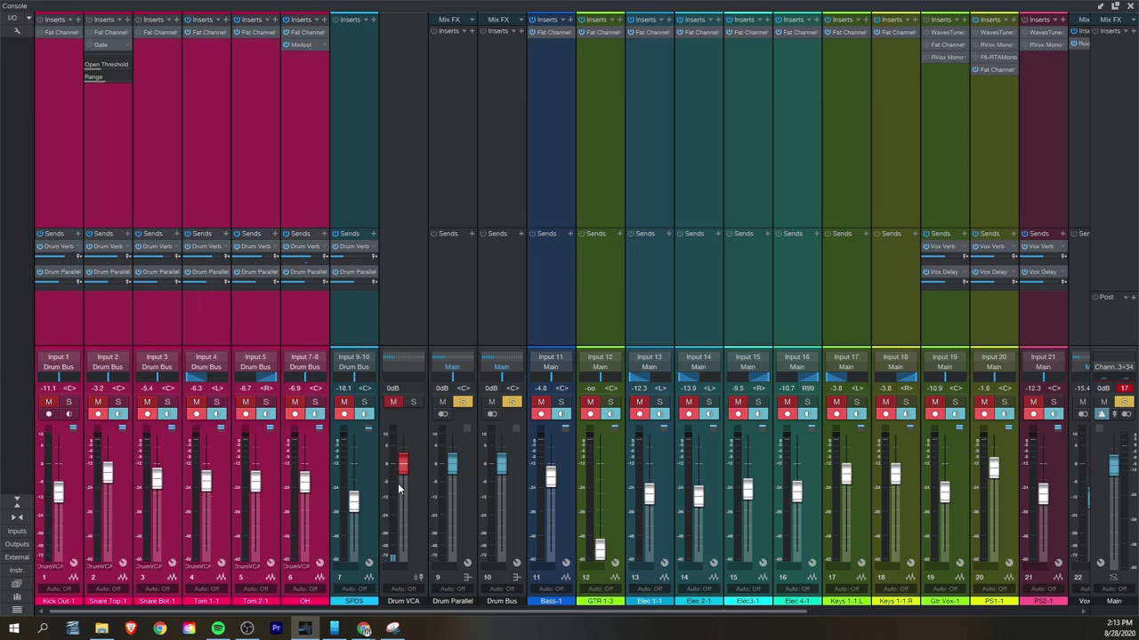
{"action": "left_click_drag", "start_coordinate": [405, 470], "coordinate": [392, 496]}
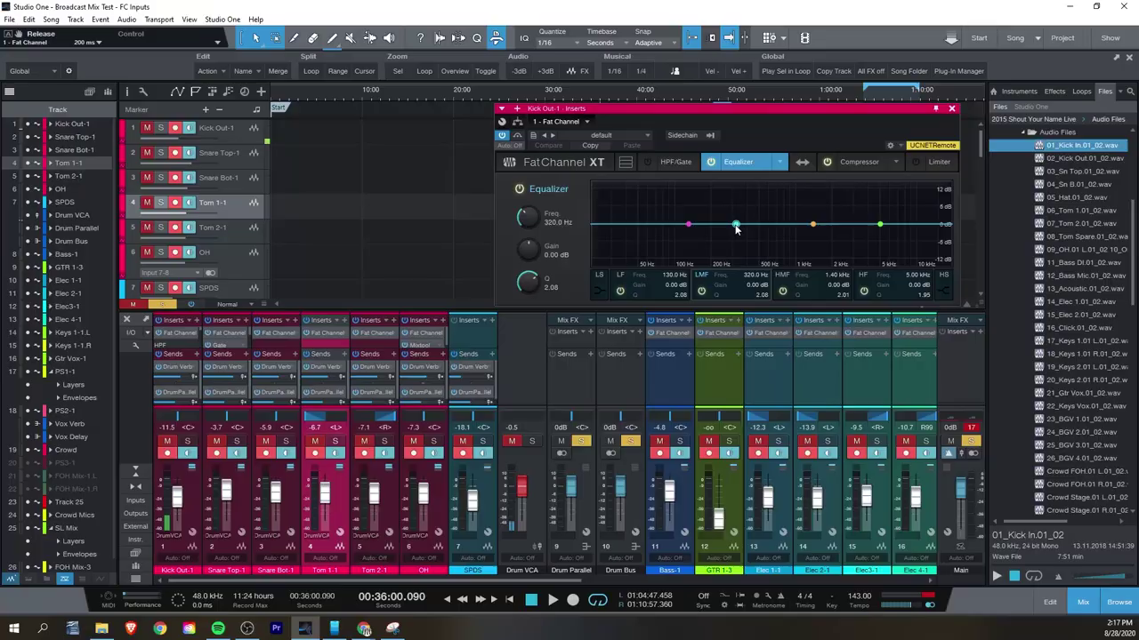
On Kick Out's EQ, cut the HMF at 552 Hz to -9.12 dB and boost highs at 3.98 kHz
{"action": "left_click_drag", "start_coordinate": [716, 224], "coordinate": [764, 251]}
{"action": "left_click_drag", "start_coordinate": [879, 224], "coordinate": [868, 210]}
{"action": "left_click_drag", "start_coordinate": [687, 225], "coordinate": [669, 210]}
Set the Kick Out compressor attack to 19.8 ms and shorten its release
{"action": "left_click", "coordinate": [675, 161]}
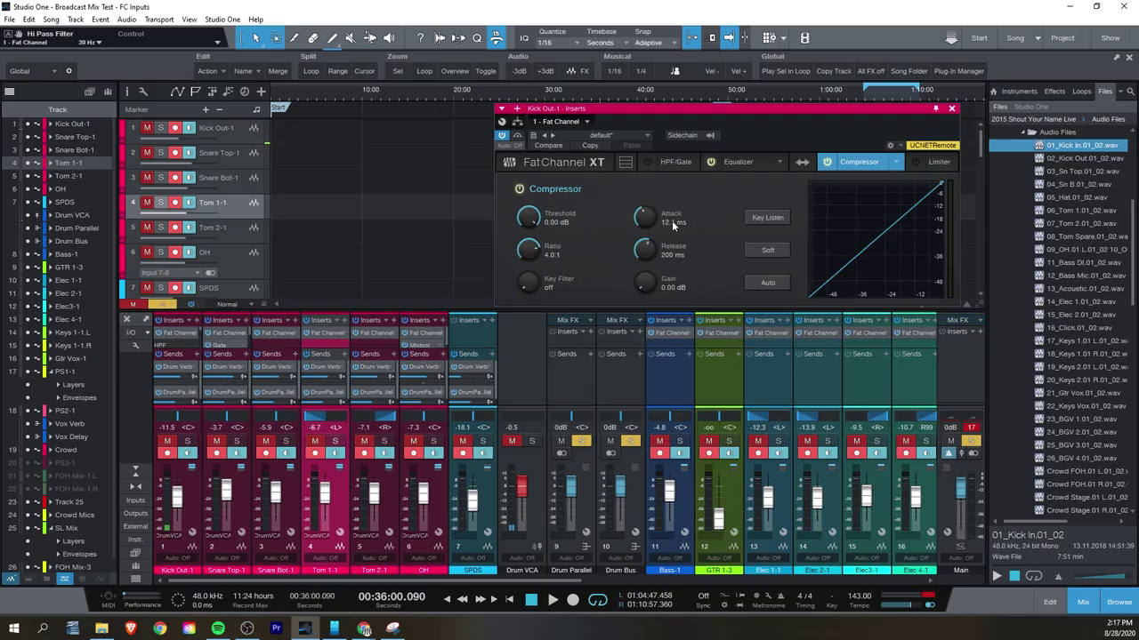
{"action": "left_click_drag", "start_coordinate": [646, 204], "coordinate": [650, 74]}
{"action": "left_click_drag", "start_coordinate": [645, 233], "coordinate": [640, 300]}
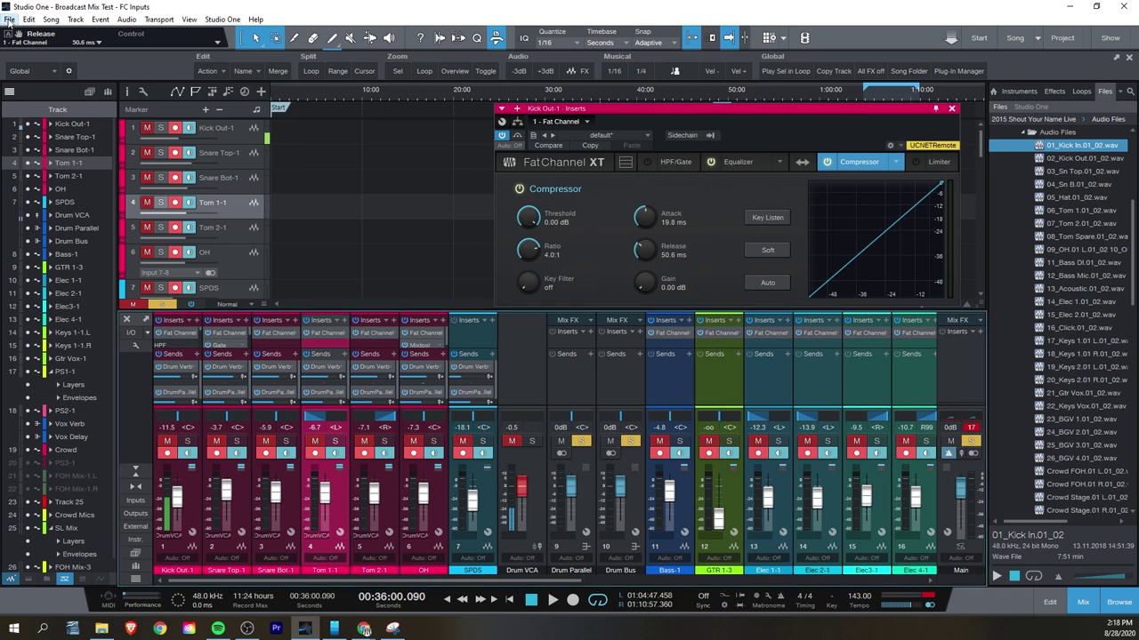
{"action": "left_click", "coordinate": [9, 19]}
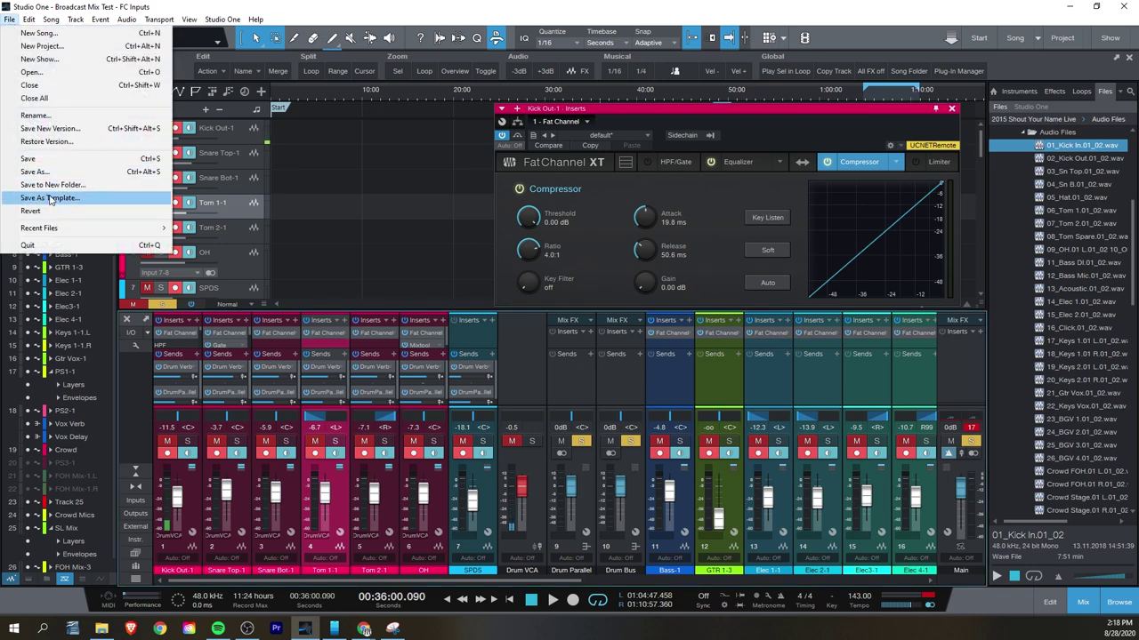
Save the current console setup as a template titled 'Mix Template 200817'
{"action": "left_click", "coordinate": [35, 200]}
{"action": "type", "text": "Mix Template 200817"}
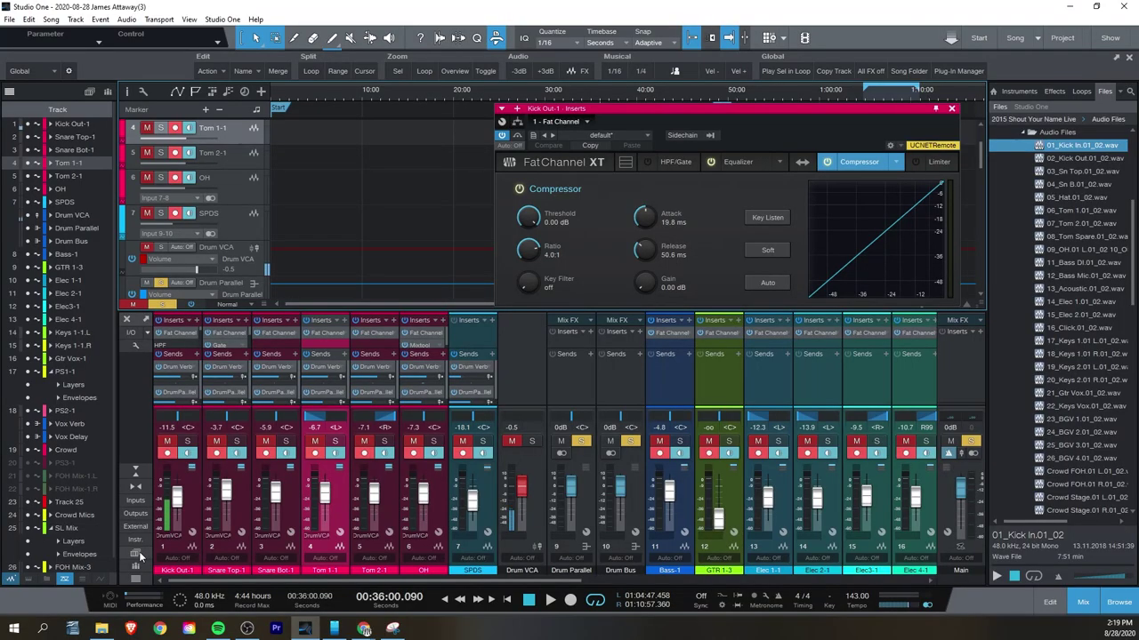
Add two mixer scenes, named 'Start' and 'How Great Thou Art'
{"action": "left_click", "coordinate": [137, 554]}
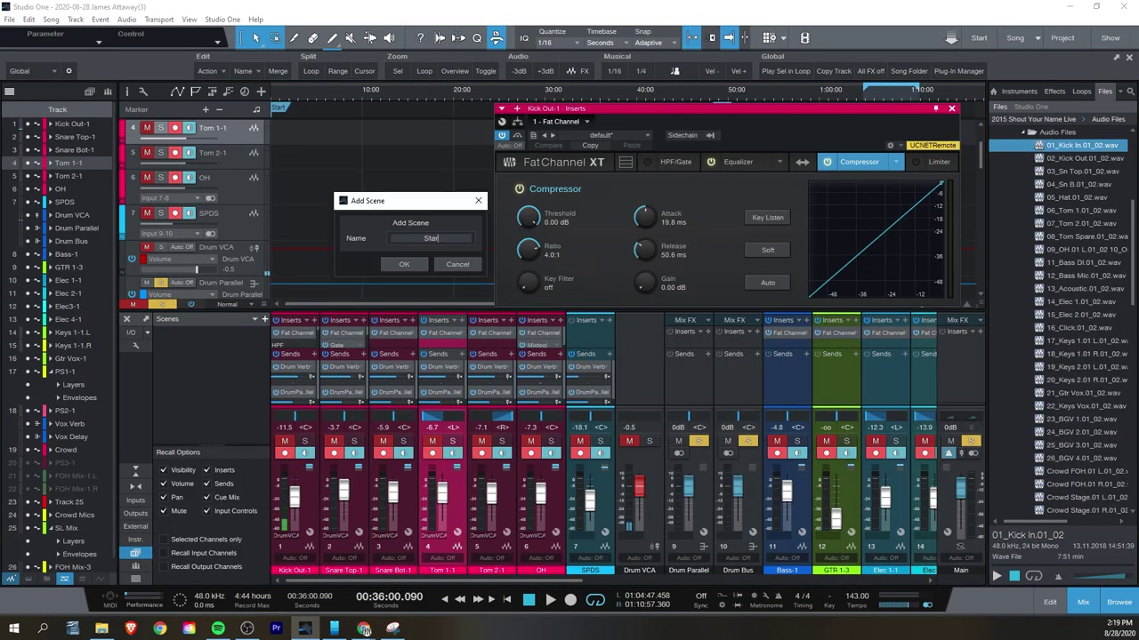
{"action": "key", "text": "Return"}
{"action": "left_click", "coordinate": [254, 319]}
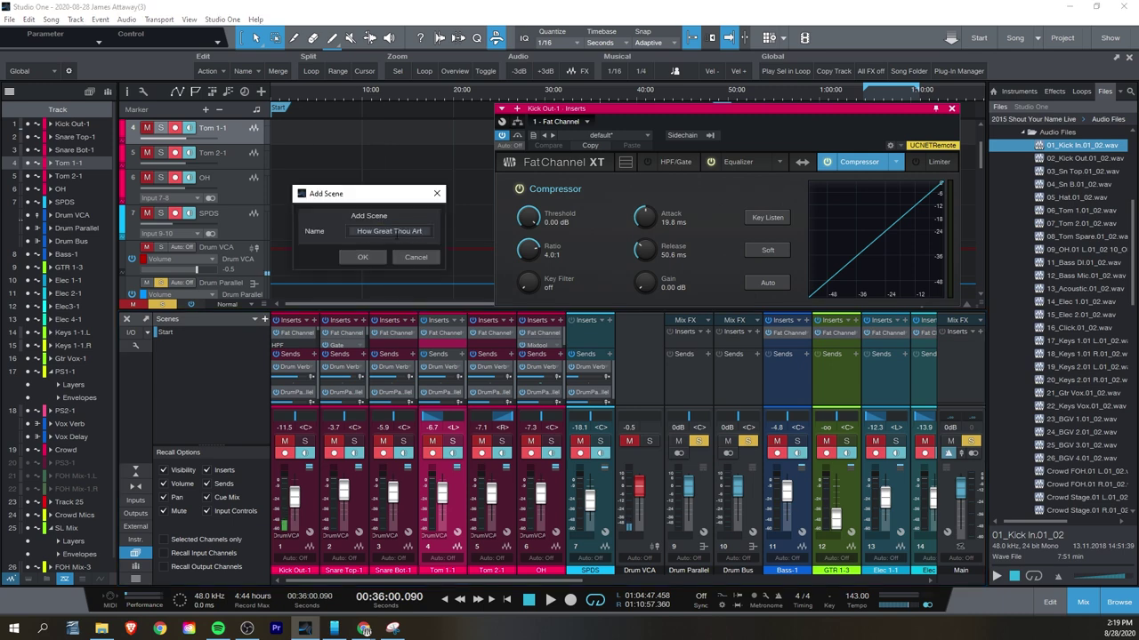
{"action": "left_click", "coordinate": [362, 257]}
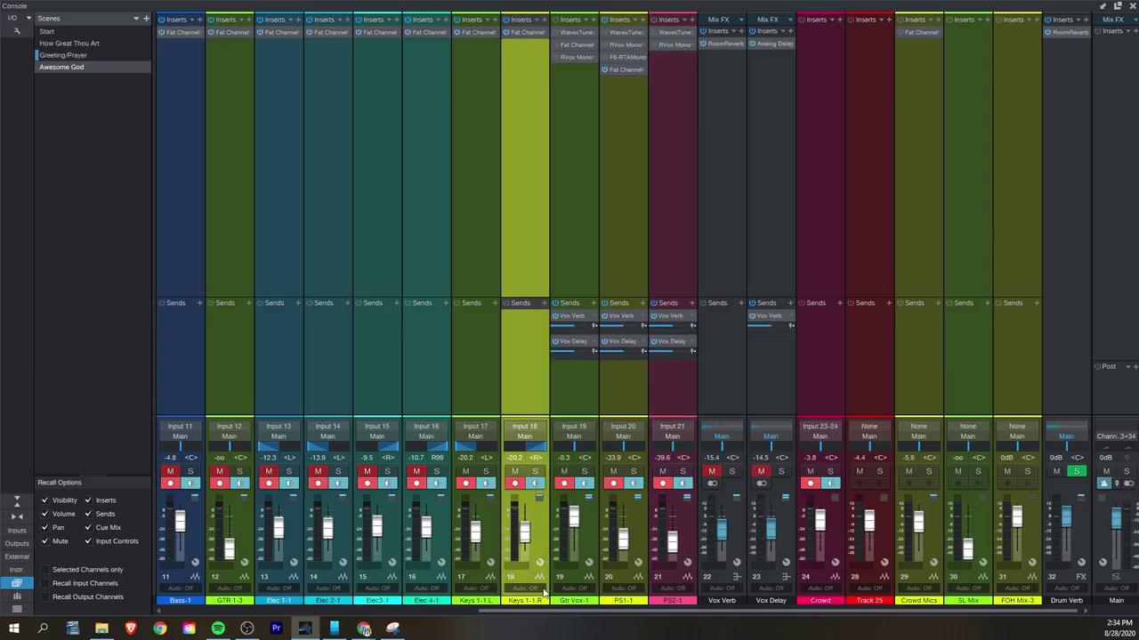
Set scene recall to Selected Channels only, then monitor and record-arm channels 9–24
{"action": "left_click_drag", "start_coordinate": [564, 613], "coordinate": [235, 613]}
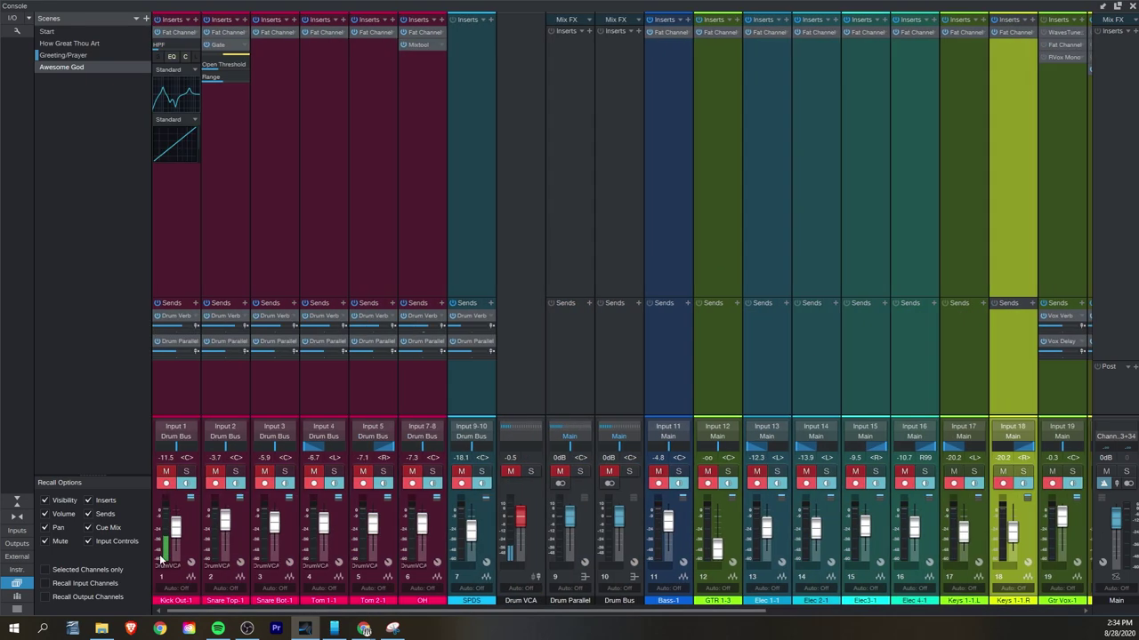
{"action": "left_click", "coordinate": [46, 570]}
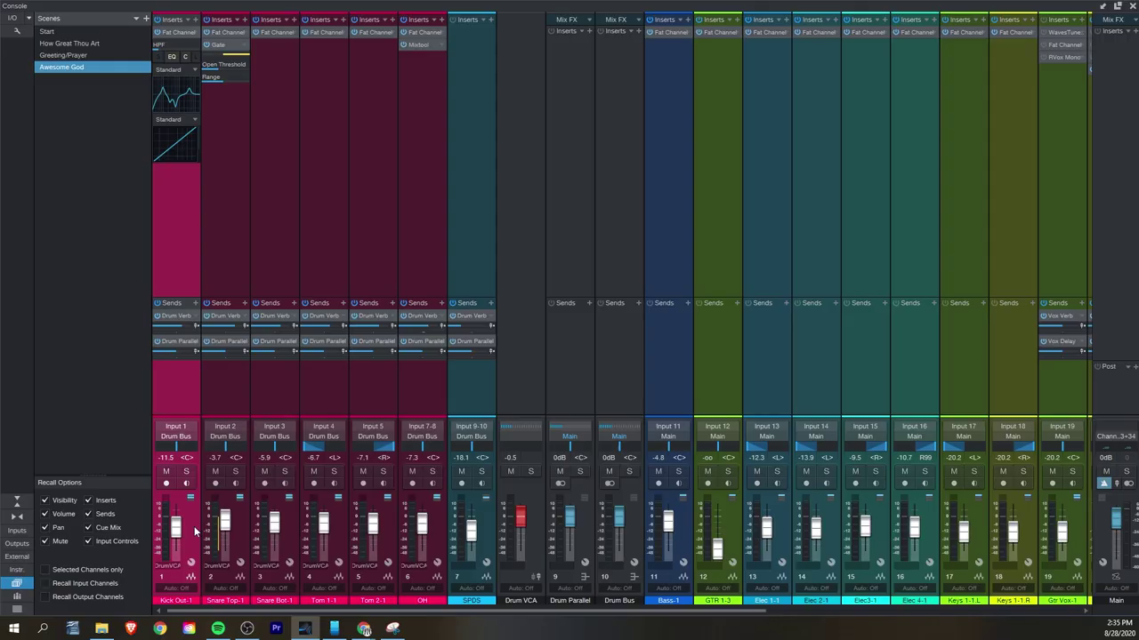
{"action": "scroll", "coordinate": [1022, 559], "scroll_direction": "right", "scroll_amount": 8}
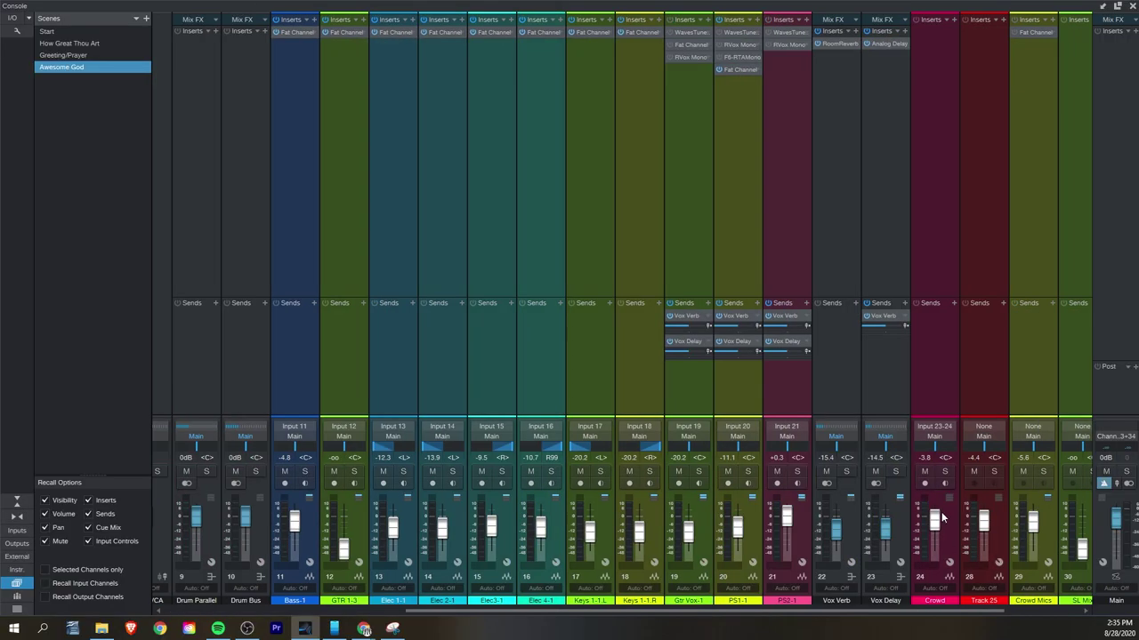
{"action": "left_click", "coordinate": [951, 533], "text": "shift"}
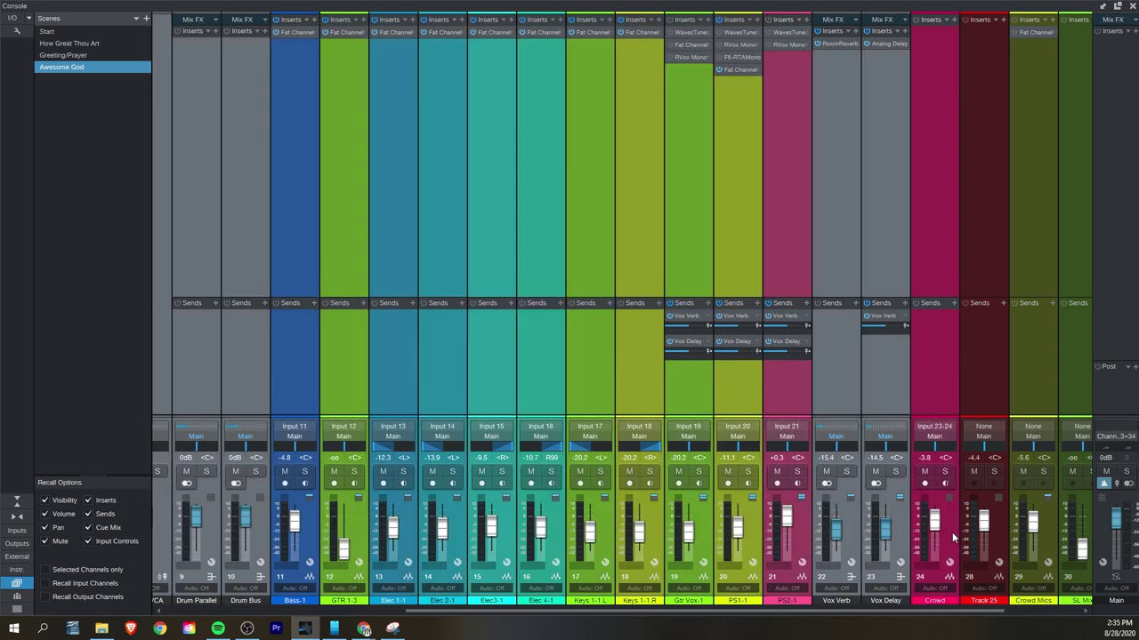
{"action": "left_click", "coordinate": [946, 484]}
{"action": "left_click", "coordinate": [925, 484]}
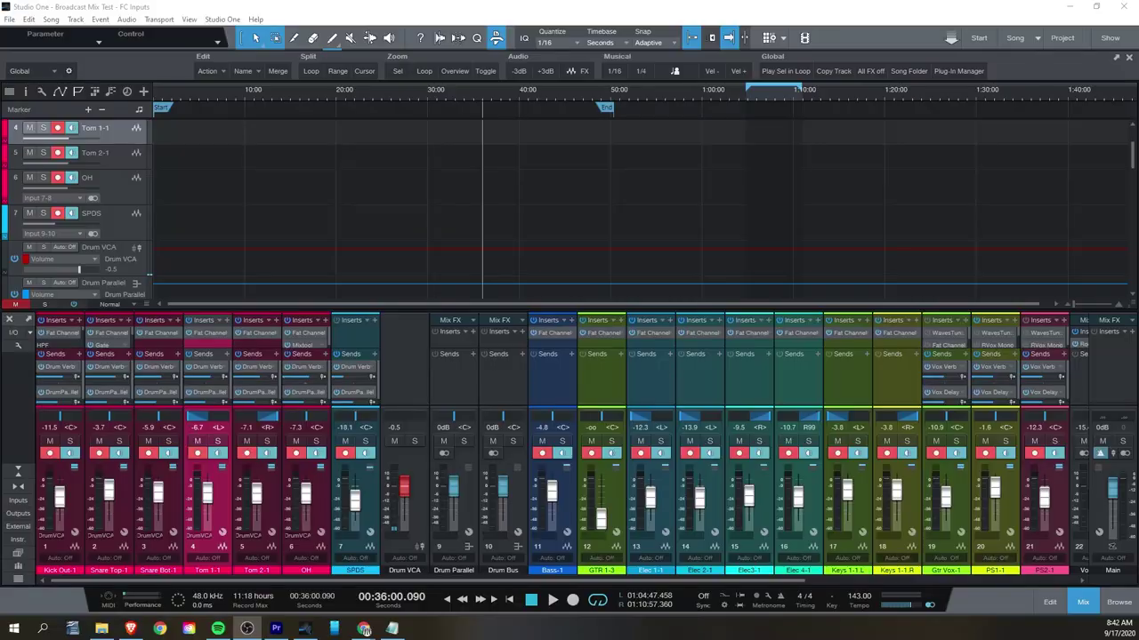
Enable the Listen Bus with an NX Stereo insert using AudioTechnica ATH-M50x headphone EQ
{"action": "left_click", "coordinate": [16, 348]}
{"action": "left_click", "coordinate": [13, 315]}
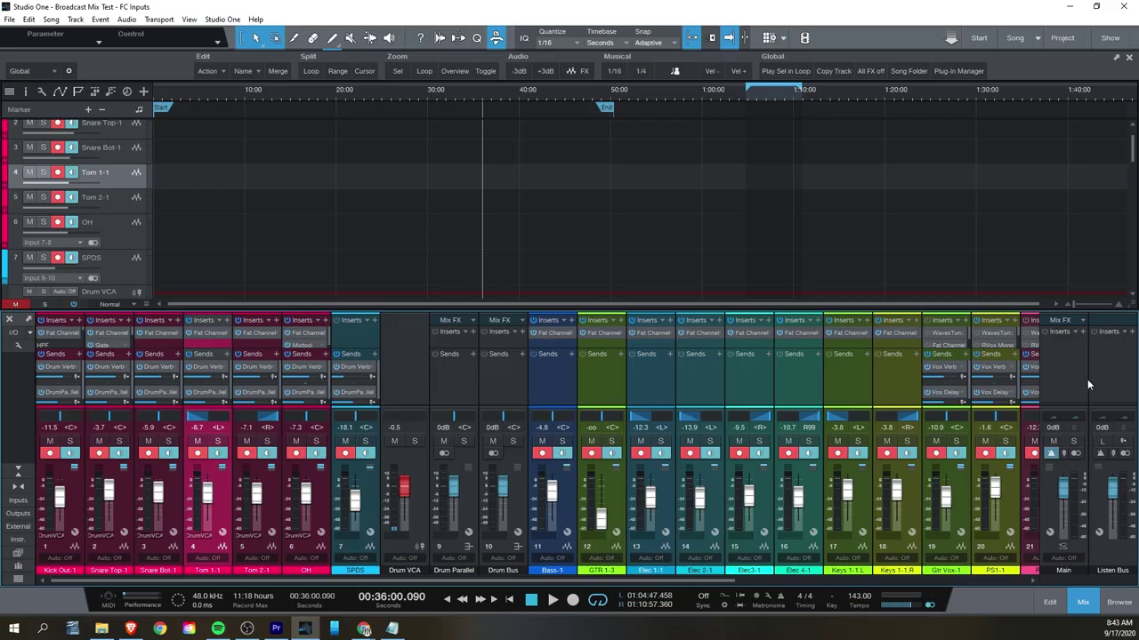
{"action": "left_click", "coordinate": [1128, 332]}
{"action": "type", "text": "nx"}
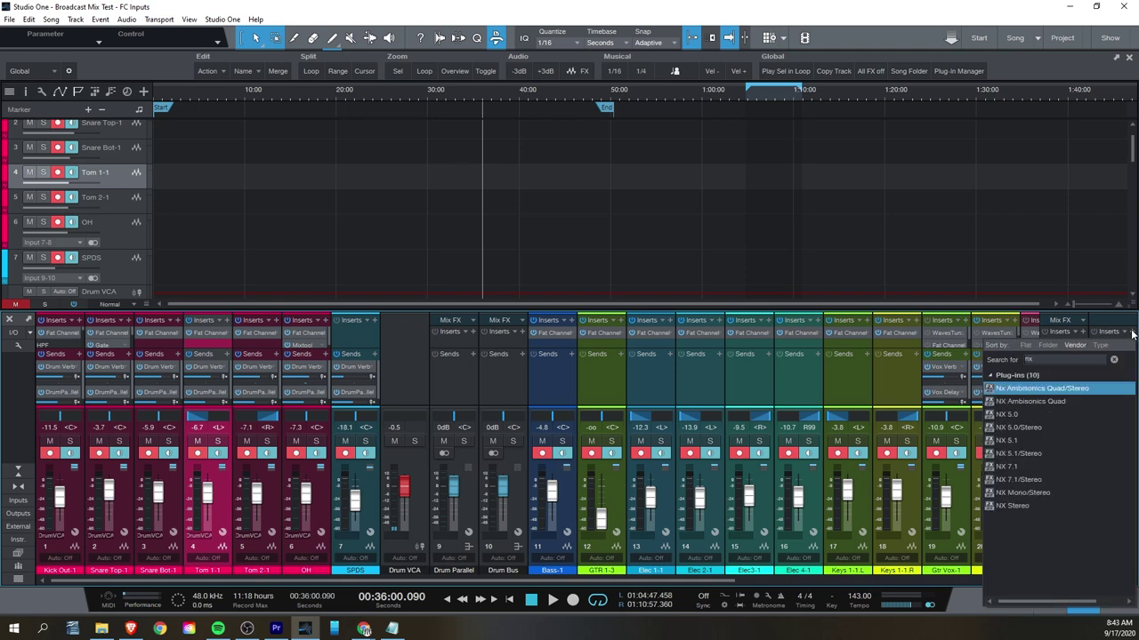
{"action": "left_click", "coordinate": [1012, 505]}
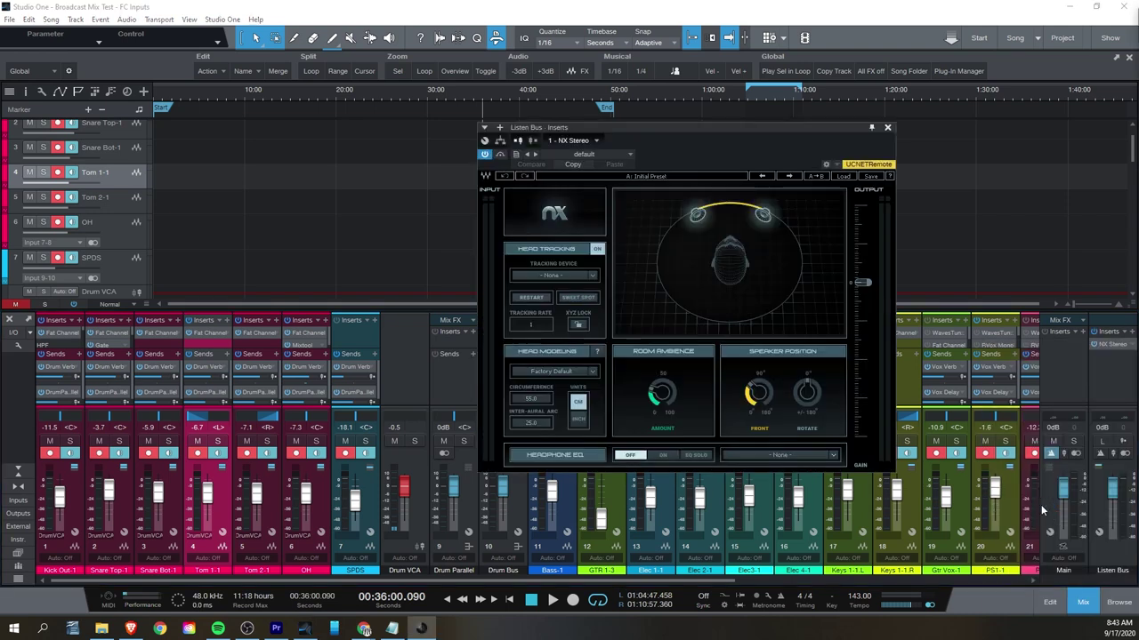
{"action": "left_click", "coordinate": [818, 455]}
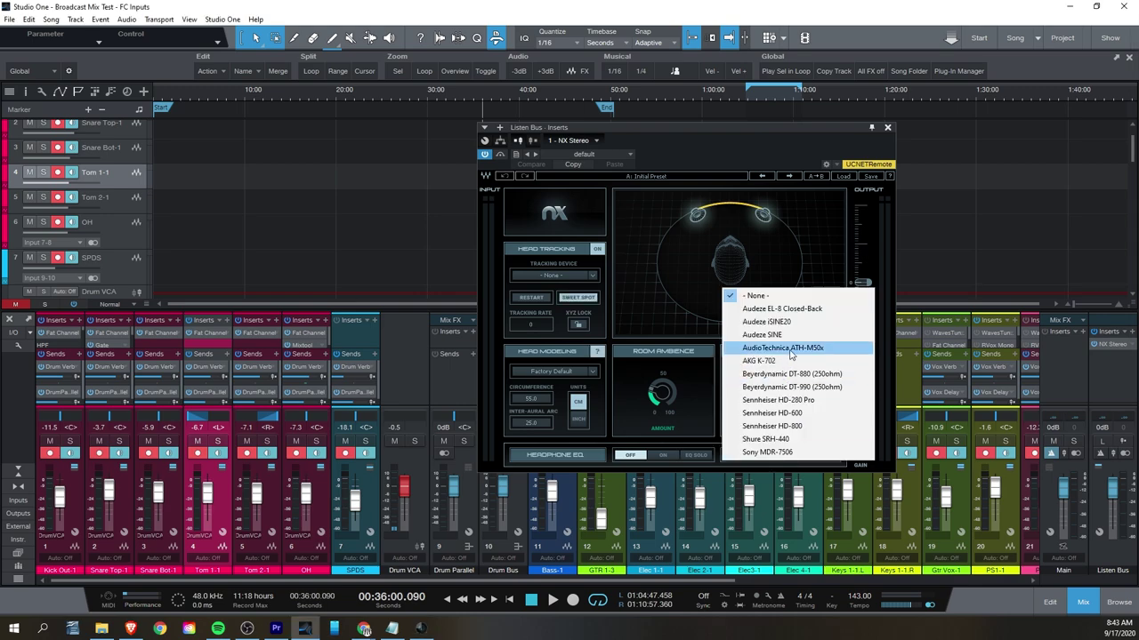
{"action": "left_click", "coordinate": [824, 351]}
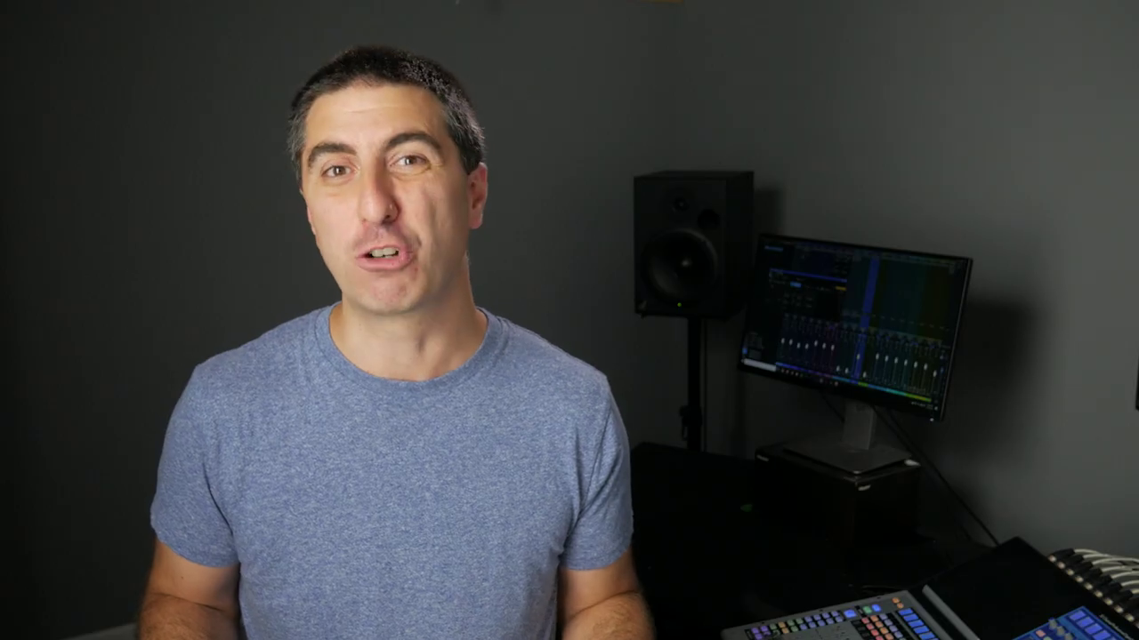